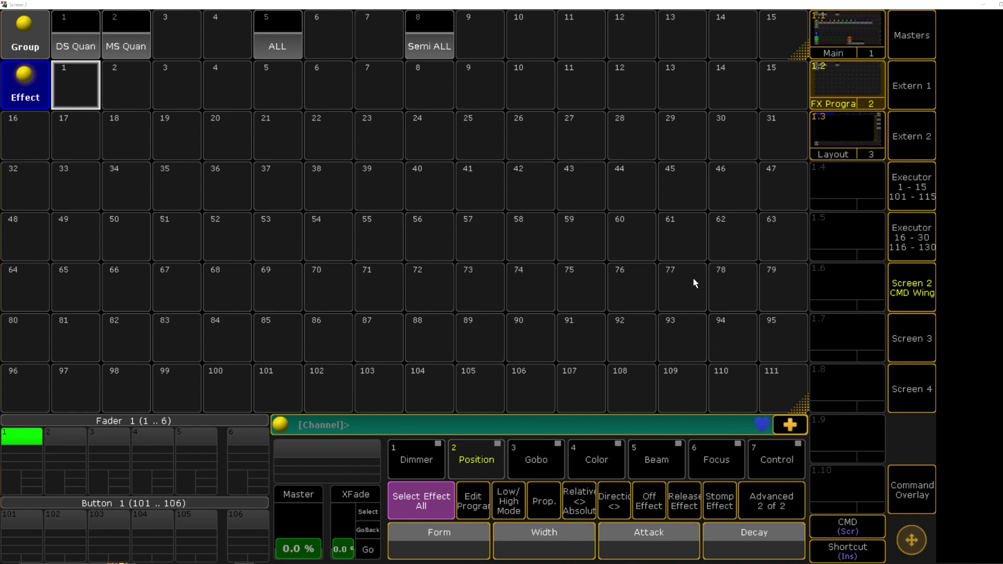
left_click(912, 490)
left_click(539, 444)
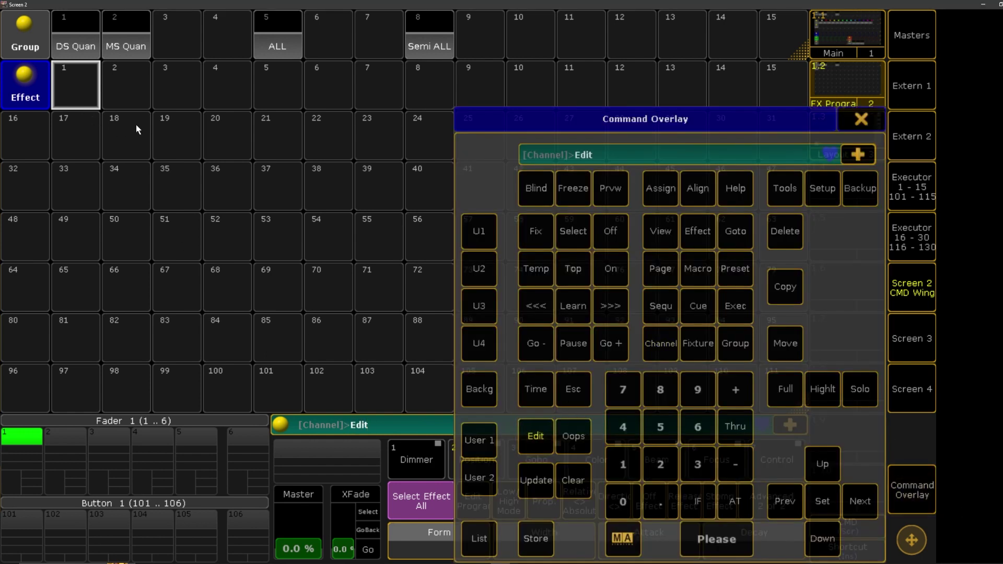
left_click(573, 479)
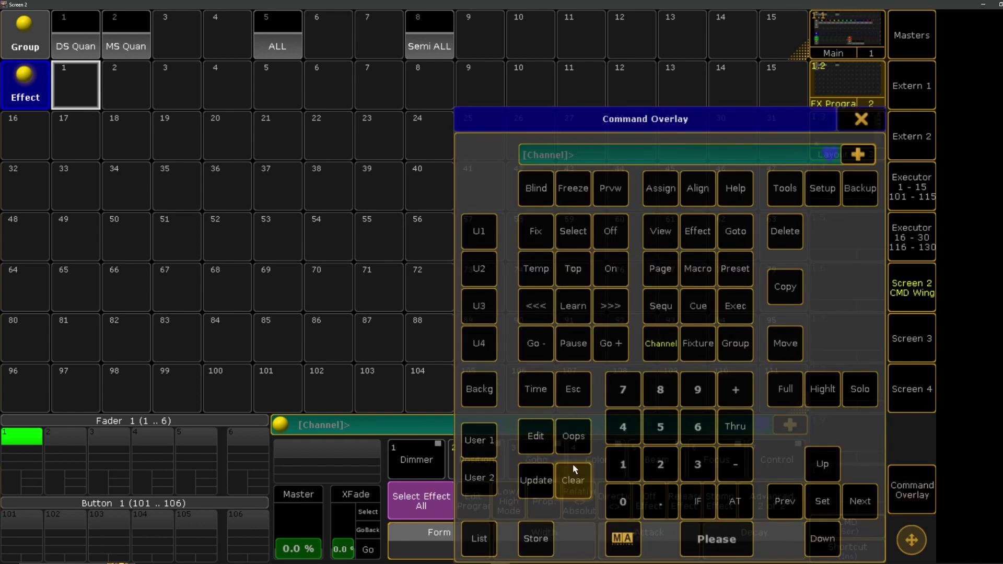
left_click(861, 119)
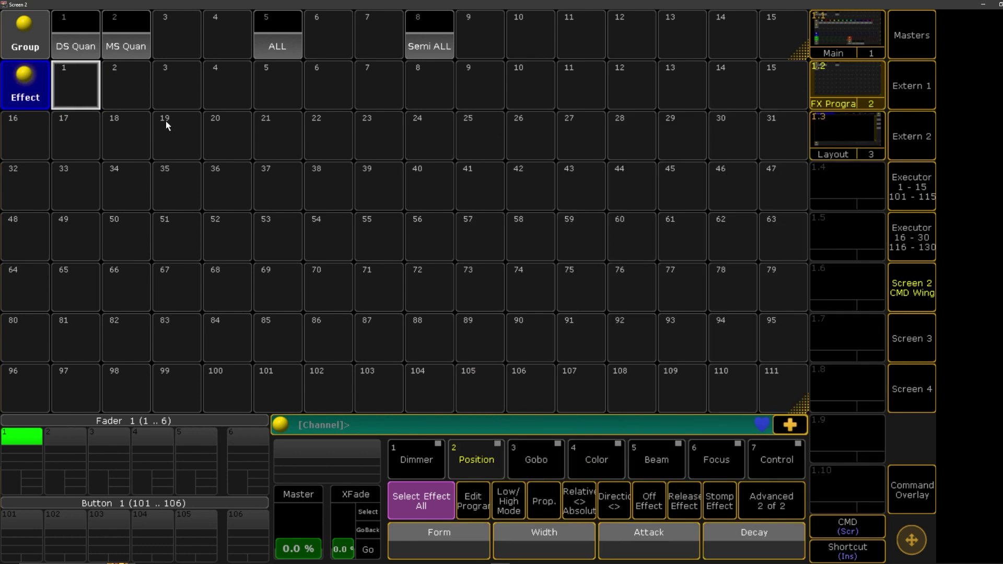
Open the empty effect 1 for editing and add an effect line with the Dimmer attribute
left_click(72, 81)
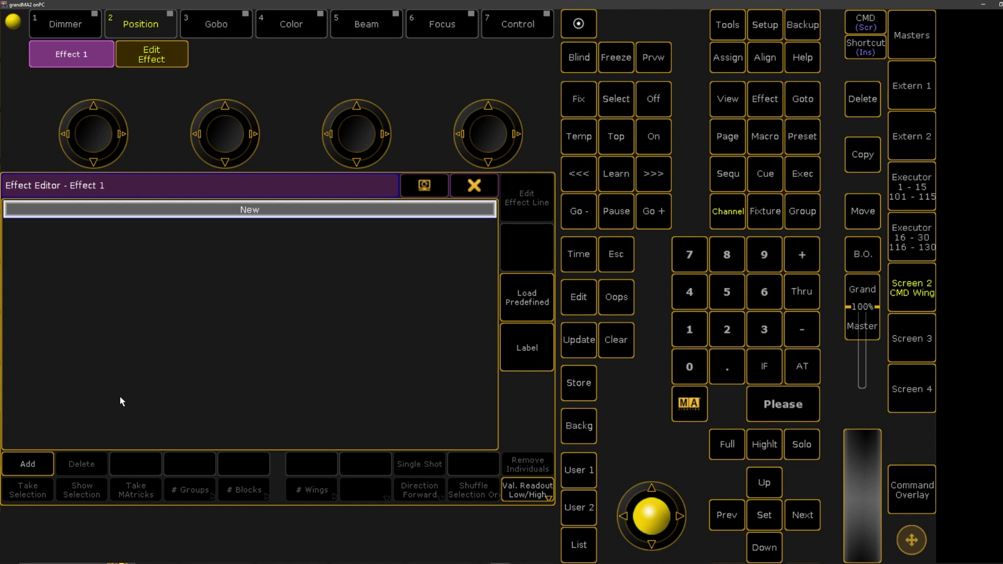
left_click(36, 470)
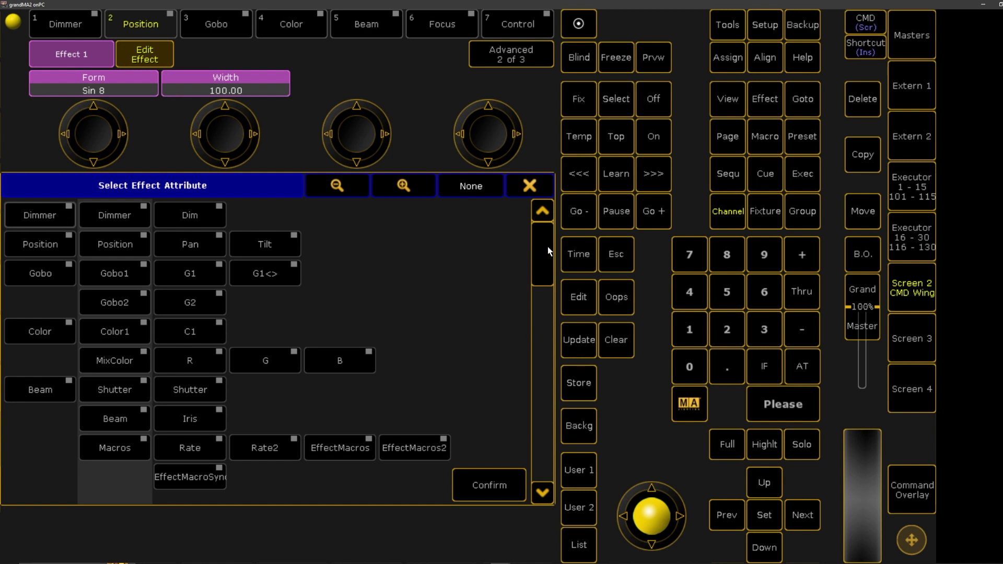
left_click_drag(549, 252, 538, 231)
left_click(48, 218)
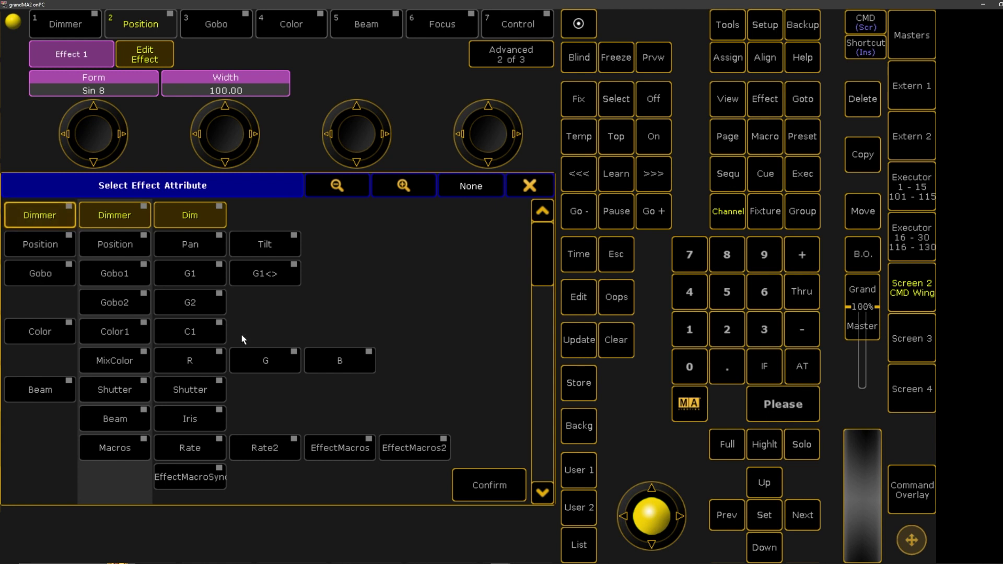
left_click(462, 485)
left_click_drag(82, 448, 70, 405)
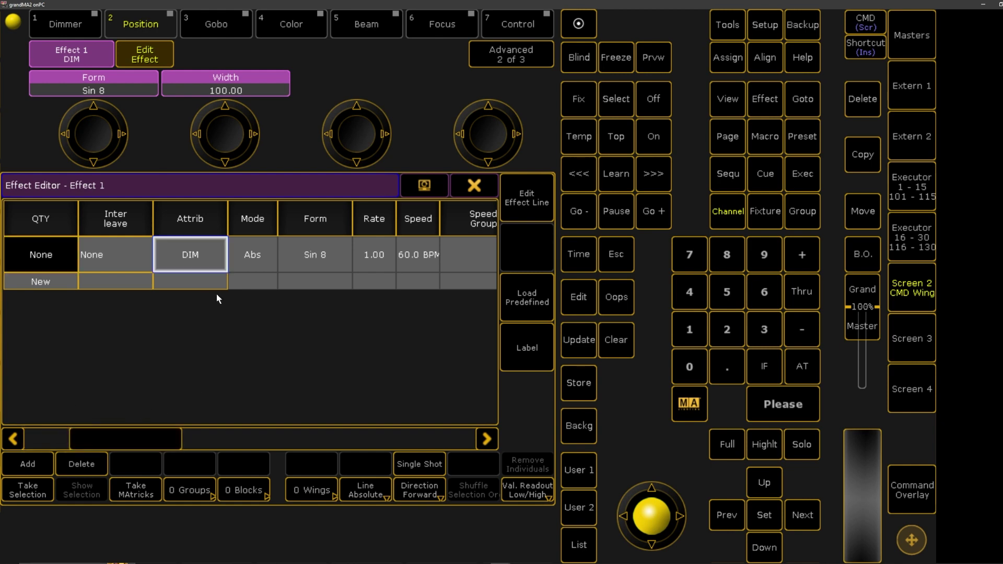
Review the effect line's attribute selection and confirm it as Dimmer
left_click(205, 257)
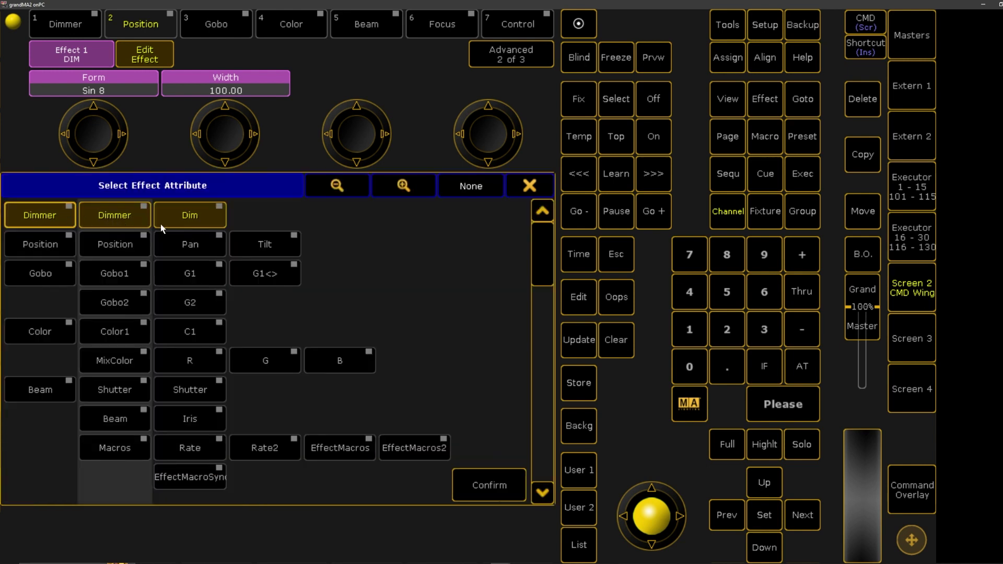
left_click(488, 488)
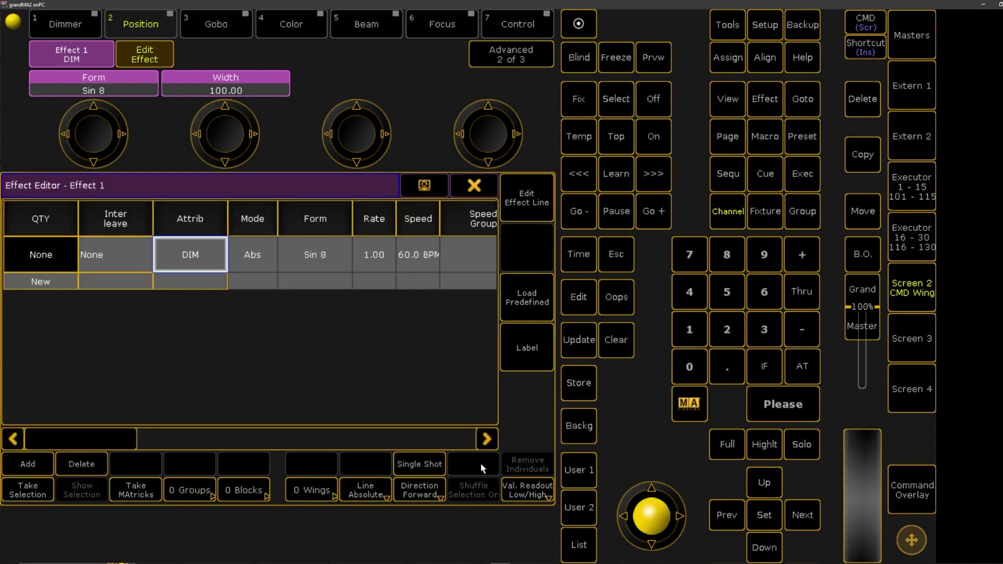
left_click(126, 441)
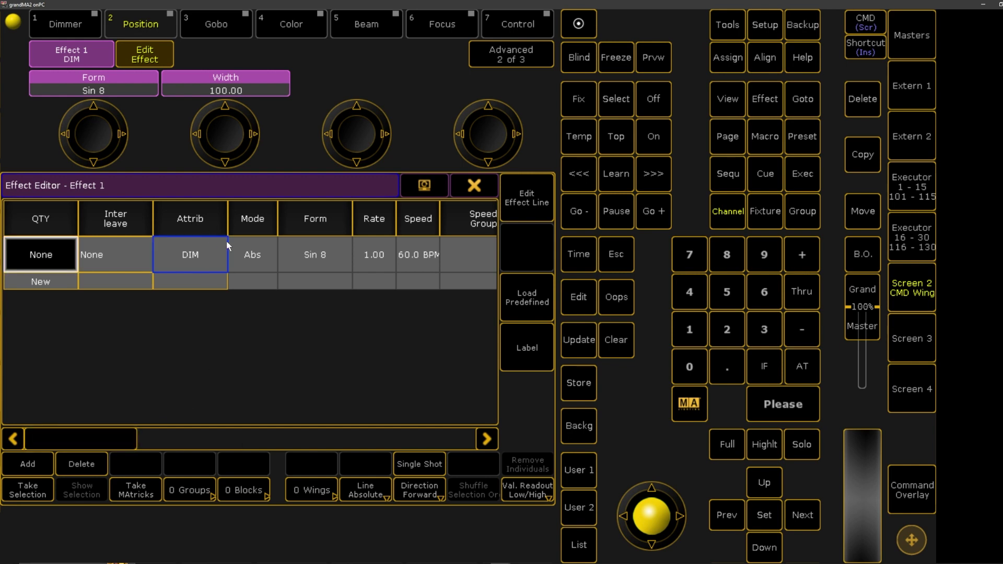
Choose Sin 8 as the form of the dimmer effect line
left_click(257, 256)
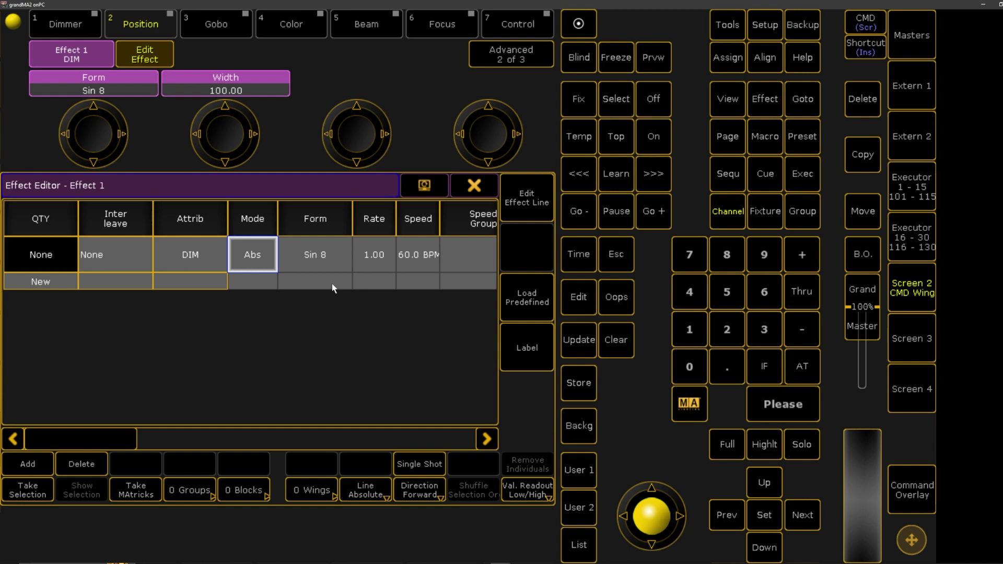
double_click(331, 259)
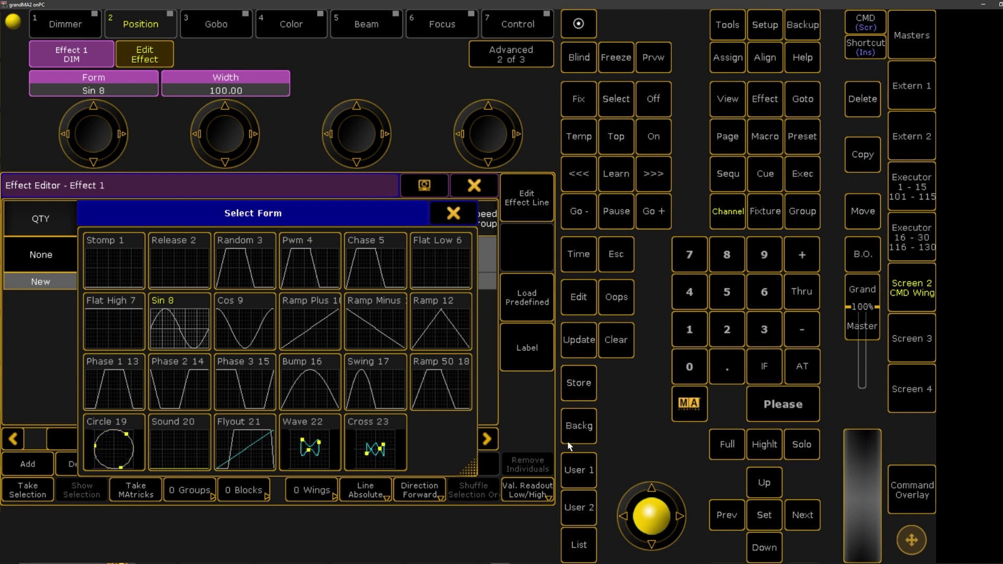
left_click(176, 330)
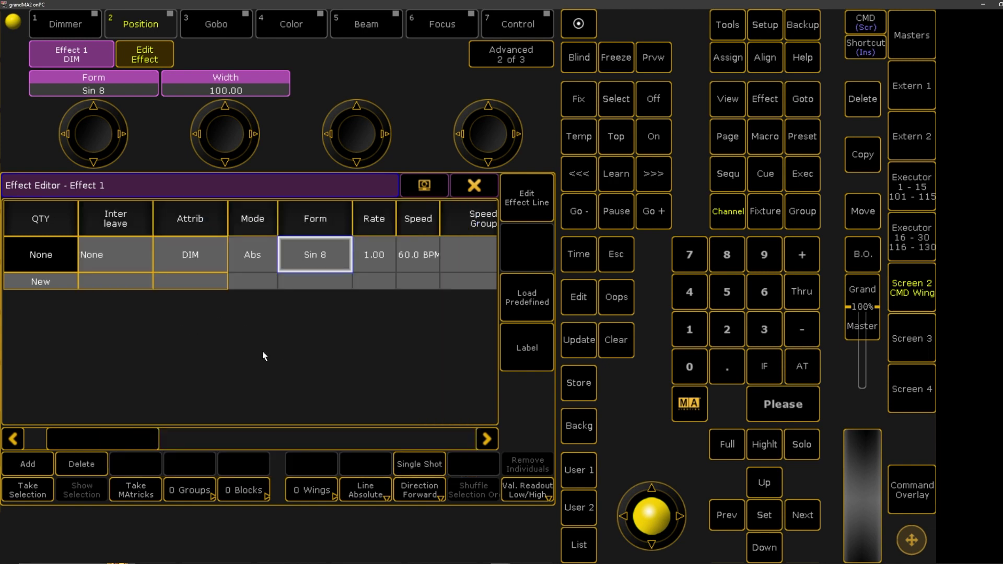
Set the rate of the dimmer effect line to 0.25
left_click(487, 439)
left_click(486, 439)
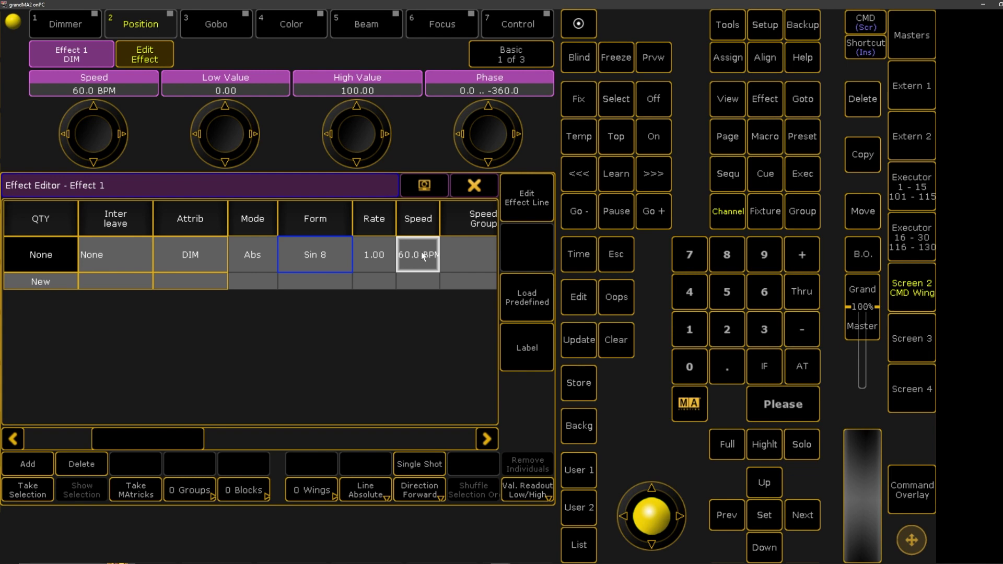
left_click(384, 255)
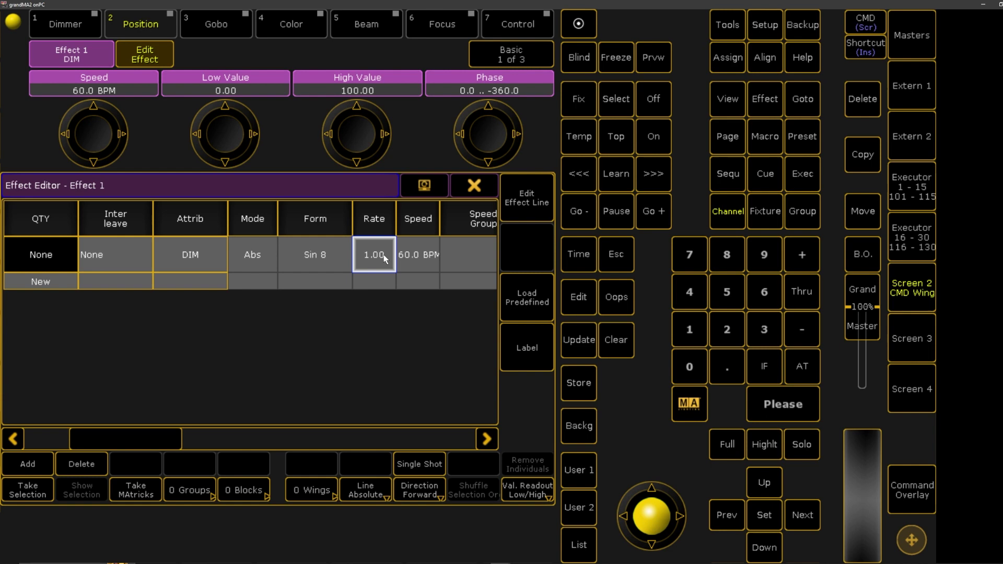
left_click(354, 256)
type(".25")
key("Return")
Set the rate of the dimmer effect line to 1
left_click(377, 255)
type("1")
key("Return")
Assign the Speed 1 master as the speed group of the dimmer effect line
left_click(486, 439)
left_click(486, 438)
left_click(487, 439)
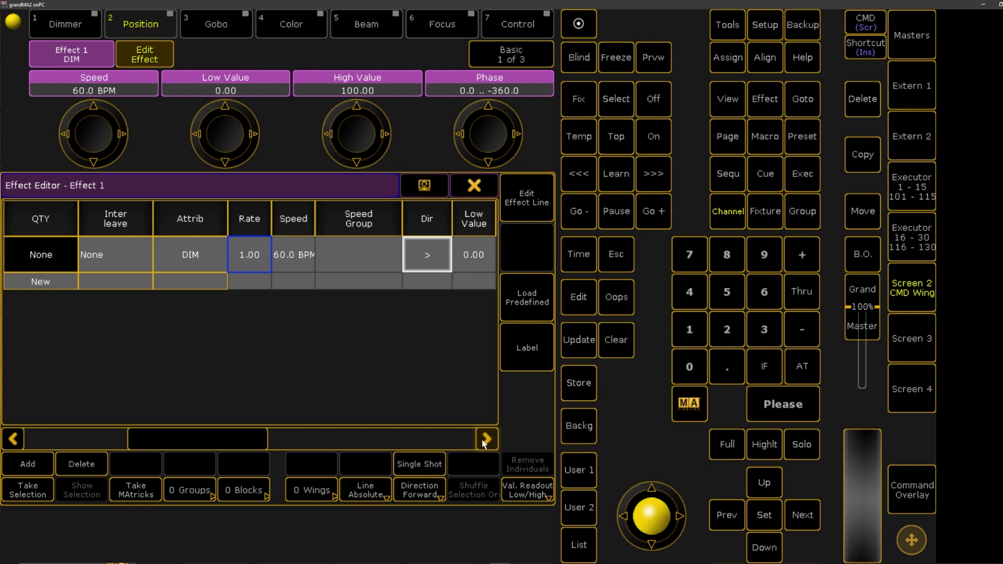
left_click(487, 438)
left_click(382, 245)
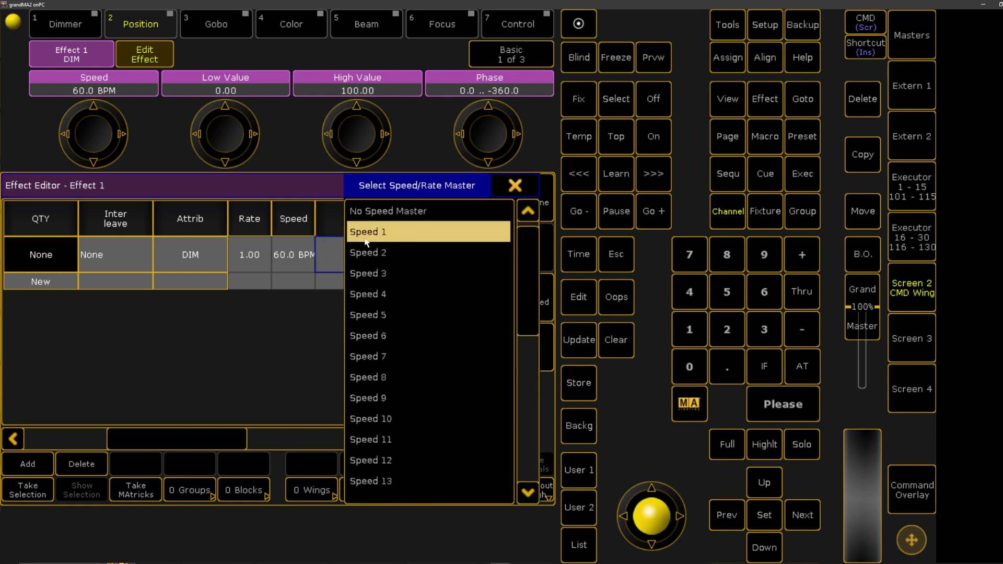
left_click(395, 238)
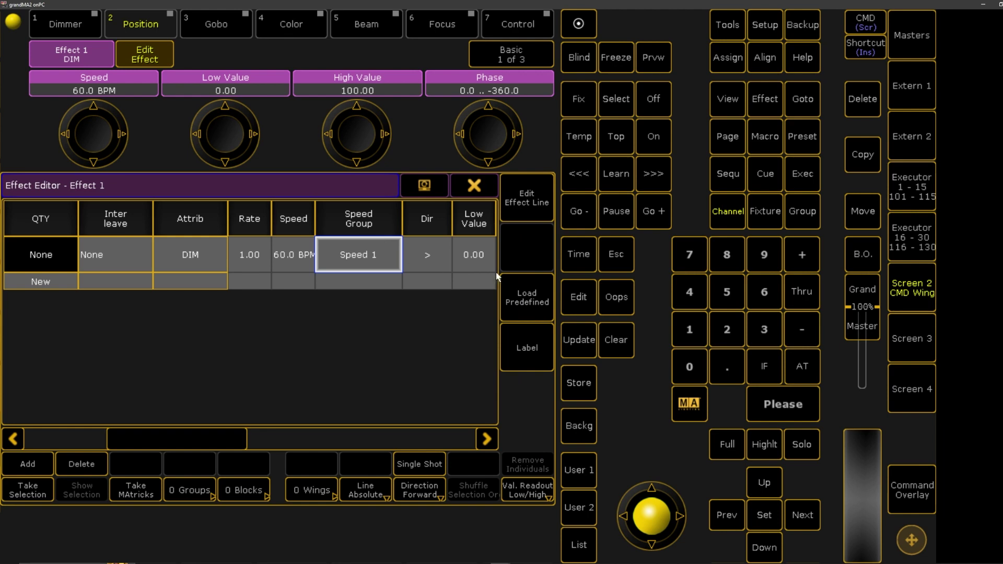
Choose the forward direction (>) for the dimmer effect line and leave the direction options
left_click(486, 441)
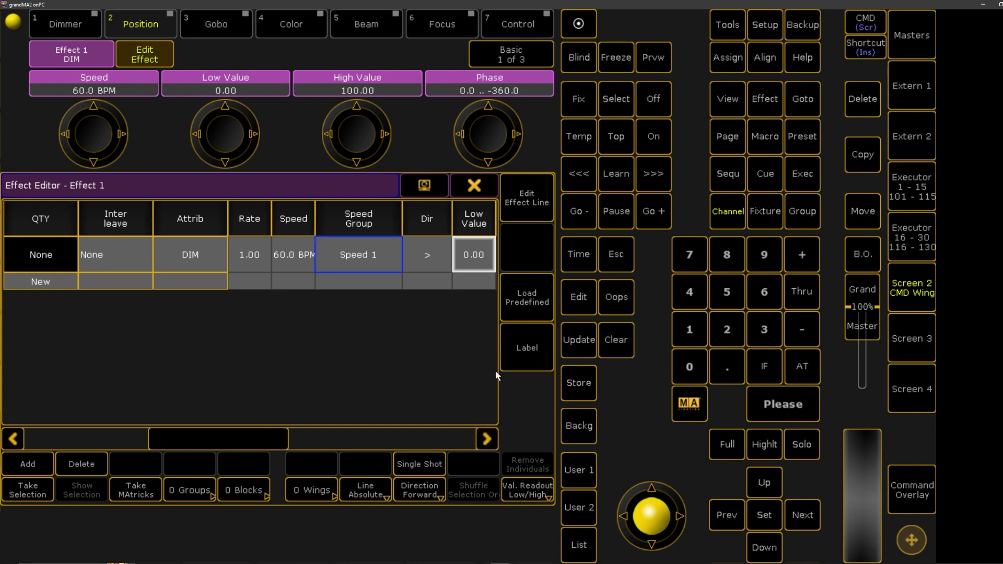
left_click(427, 250)
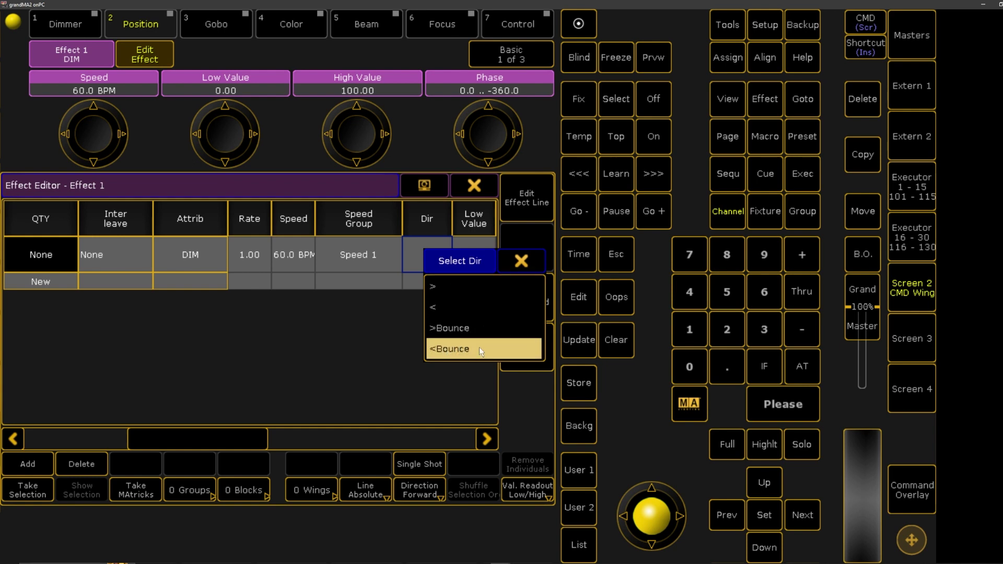
left_click(449, 286)
left_click(436, 258)
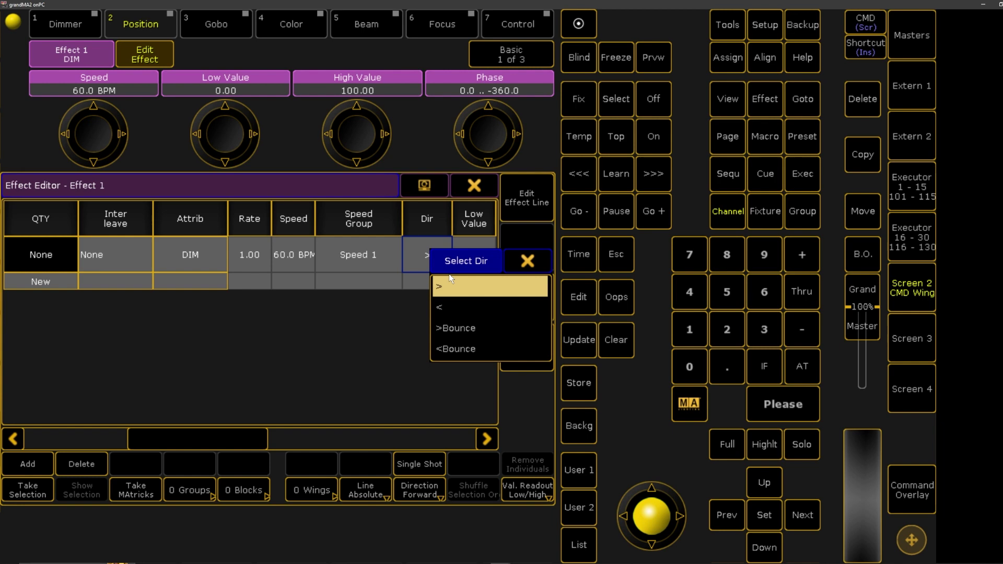
left_click(526, 261)
Examine the dimmer effect line's low and high values, phase, width, attack and decay settings
left_click(484, 440)
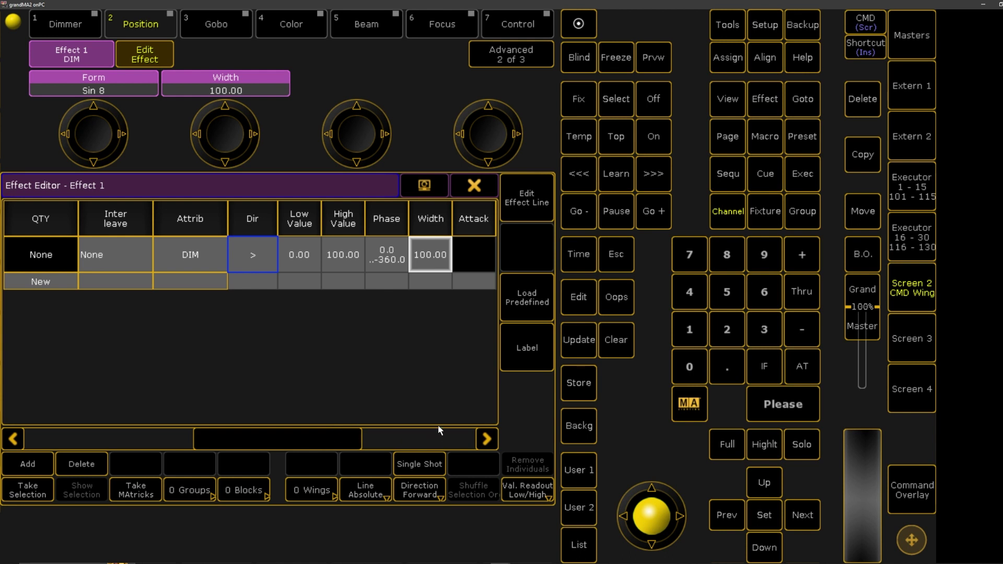
left_click(485, 438)
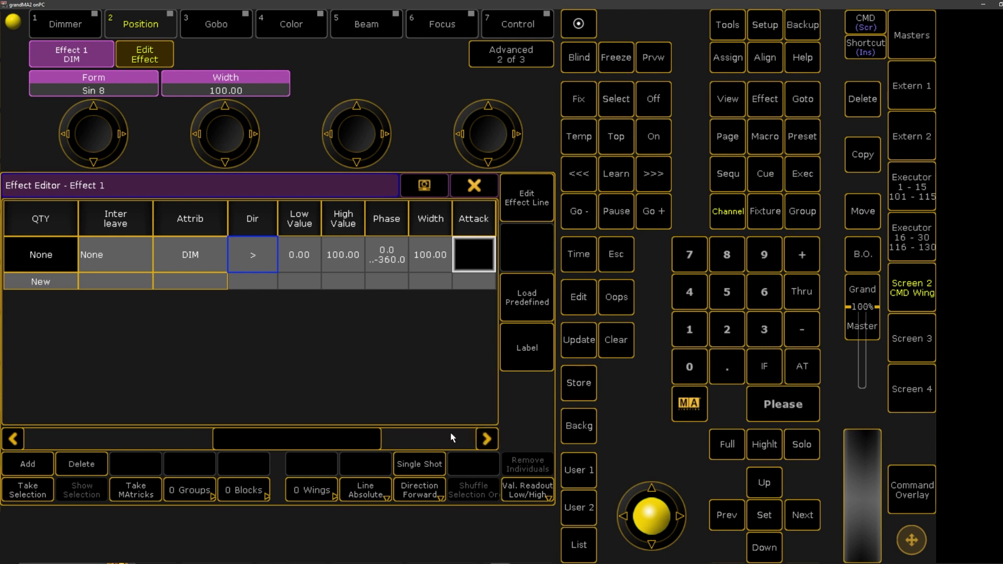
left_click(403, 250)
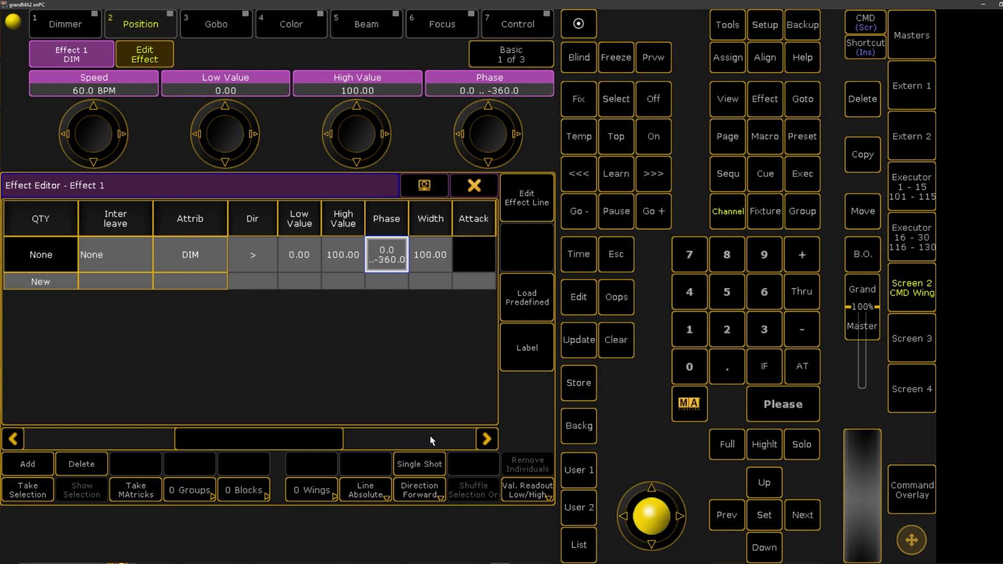
left_click(491, 439)
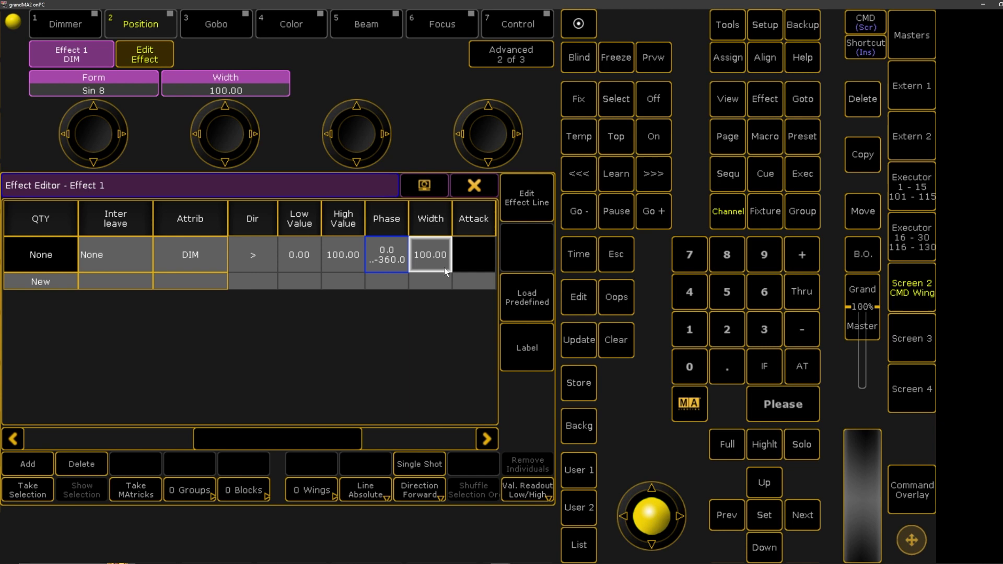
left_click(487, 440)
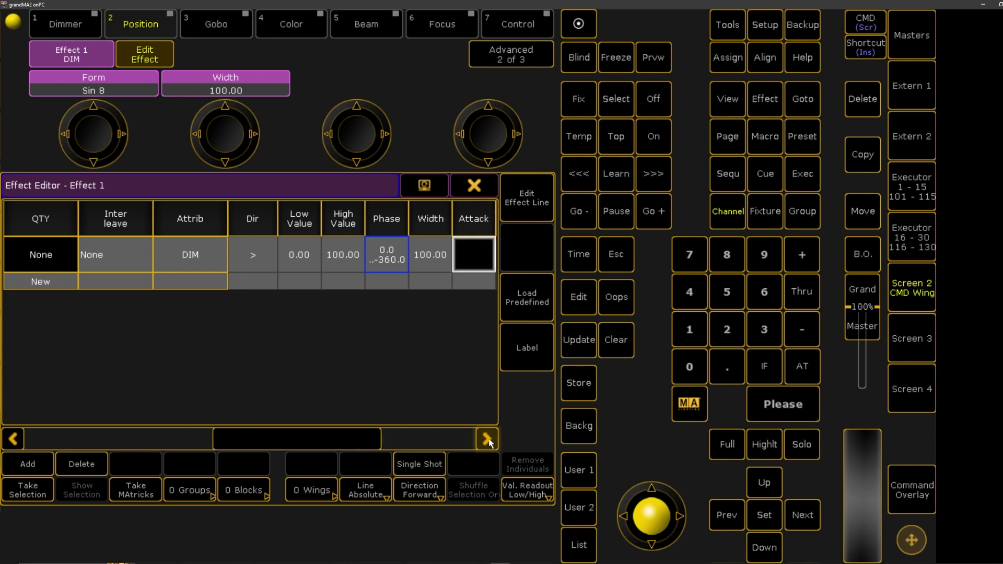
left_click(489, 440)
left_click(489, 441)
left_click(488, 440)
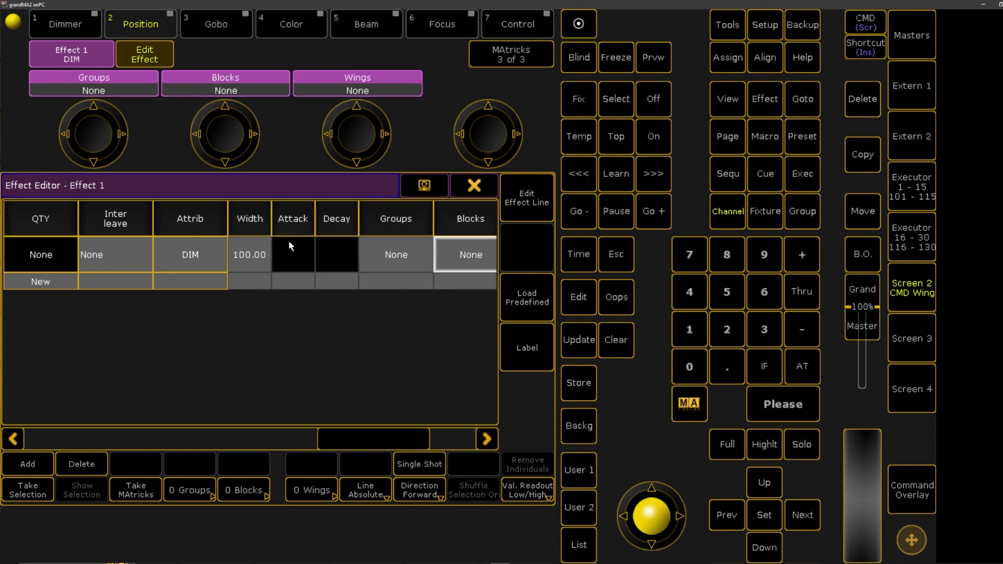
left_click(339, 255)
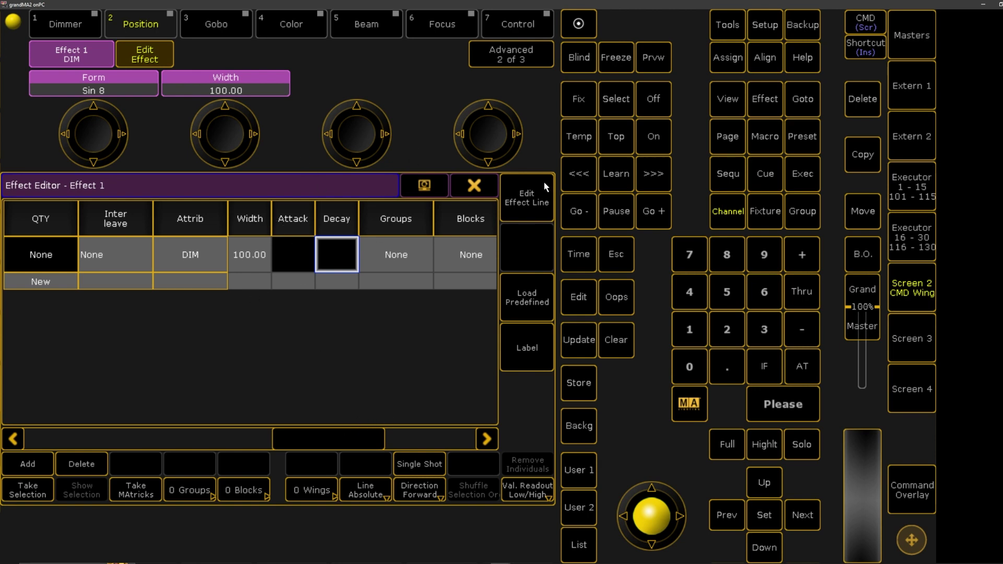
Set the number of groups of the dimmer effect line to 2
left_click(487, 439)
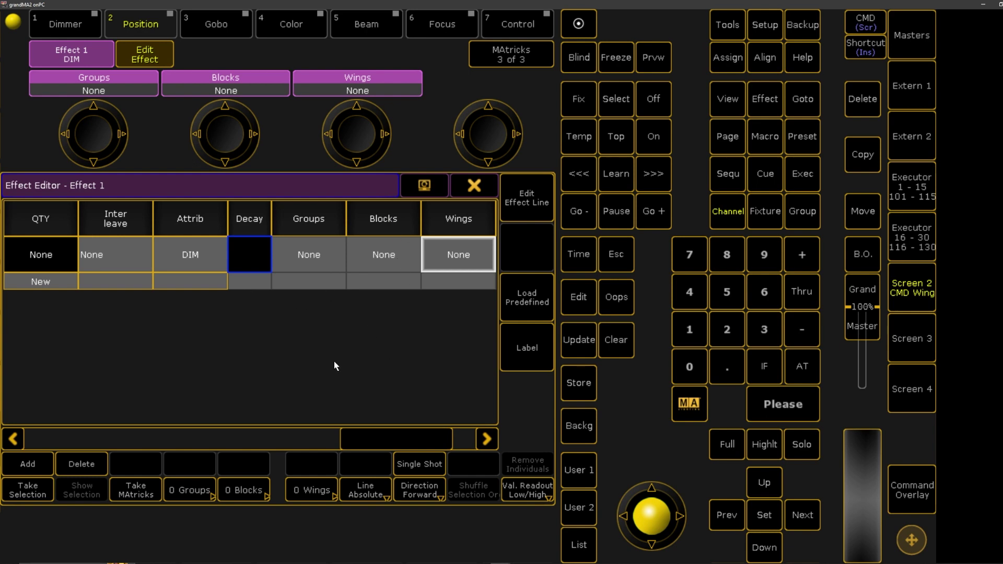
left_click(314, 252)
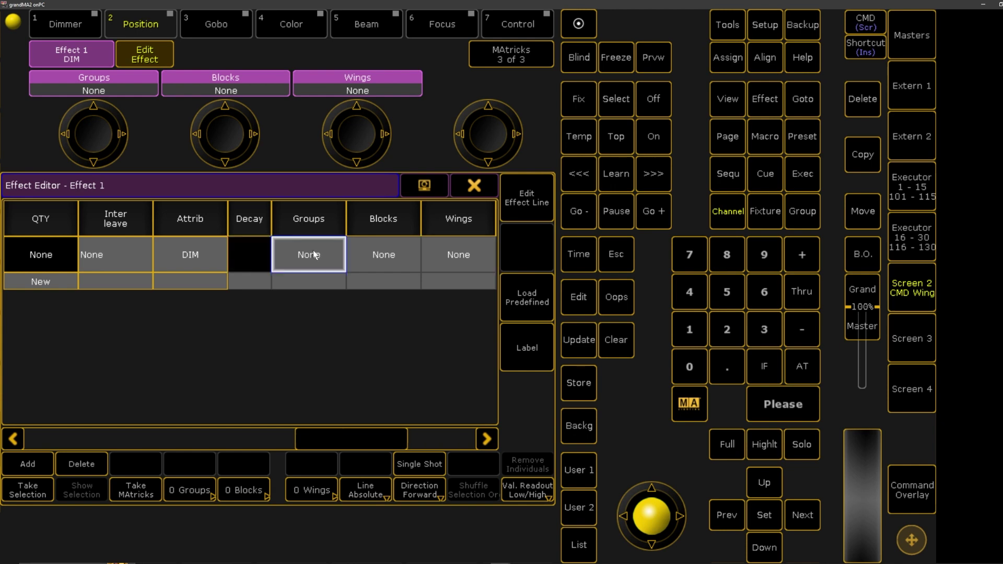
type("2")
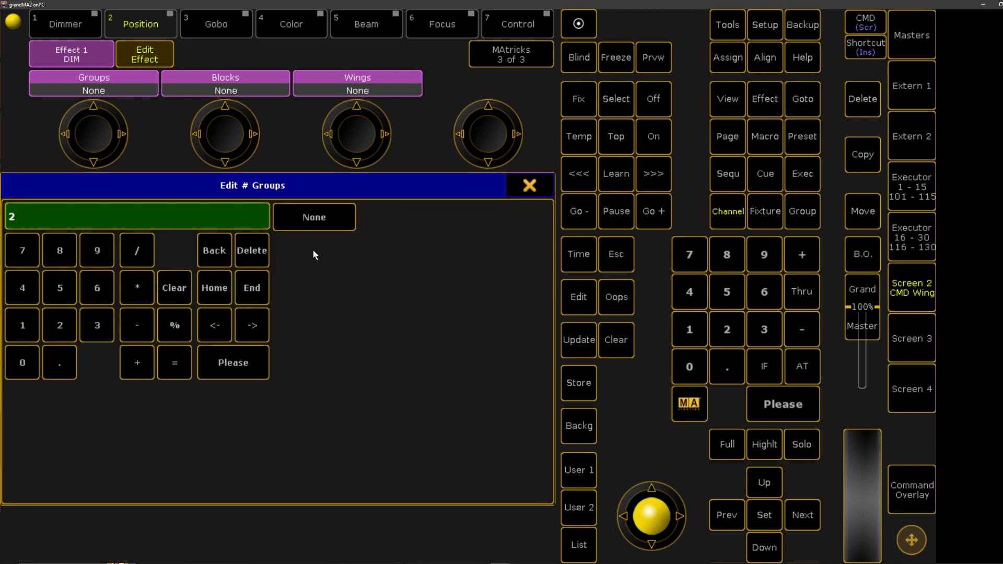
key("Return")
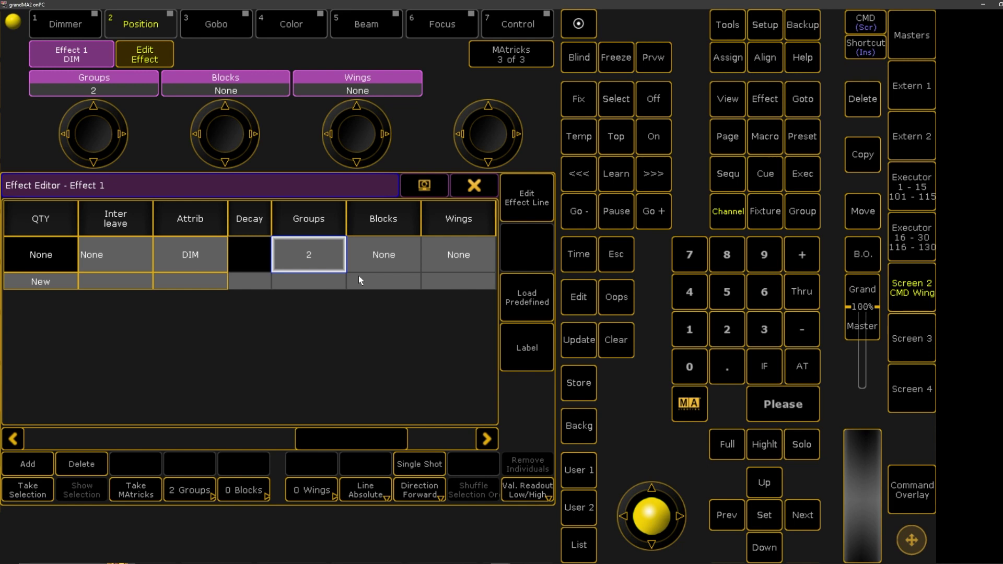
Set the number of groups of the dimmer effect line to 3
left_click(324, 249)
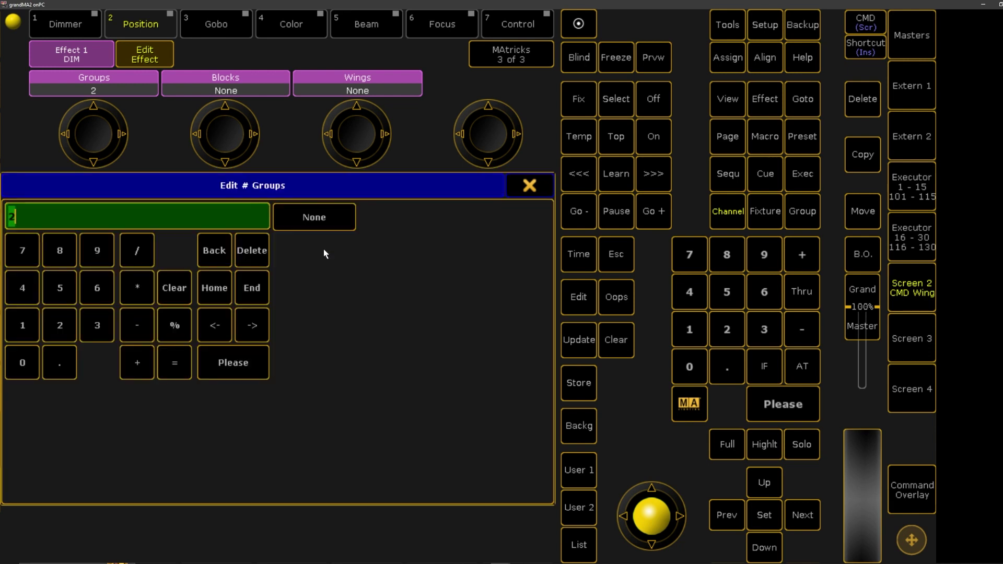
type("3")
key("Return")
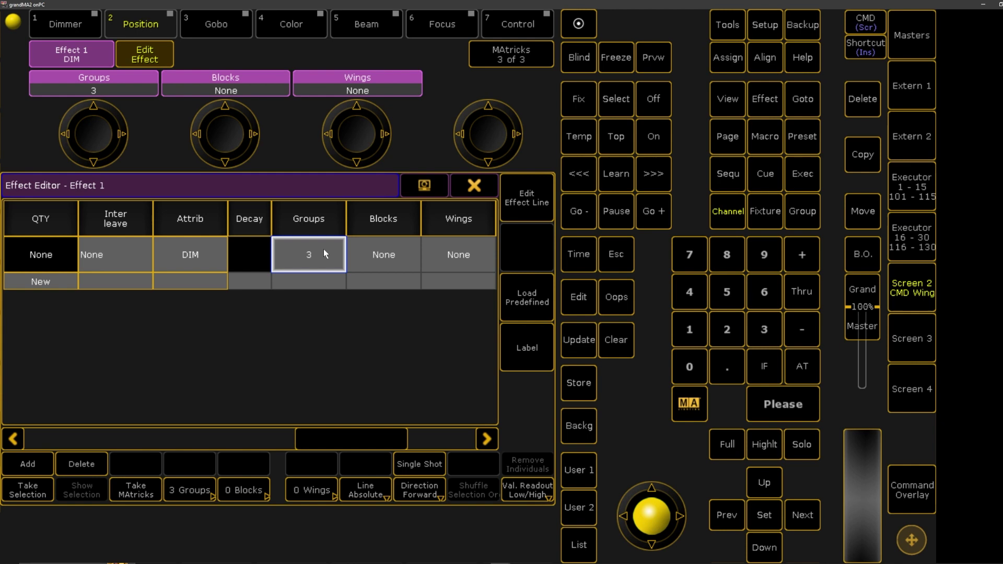
Reset the number of groups of the dimmer effect line to 0
left_click(324, 249)
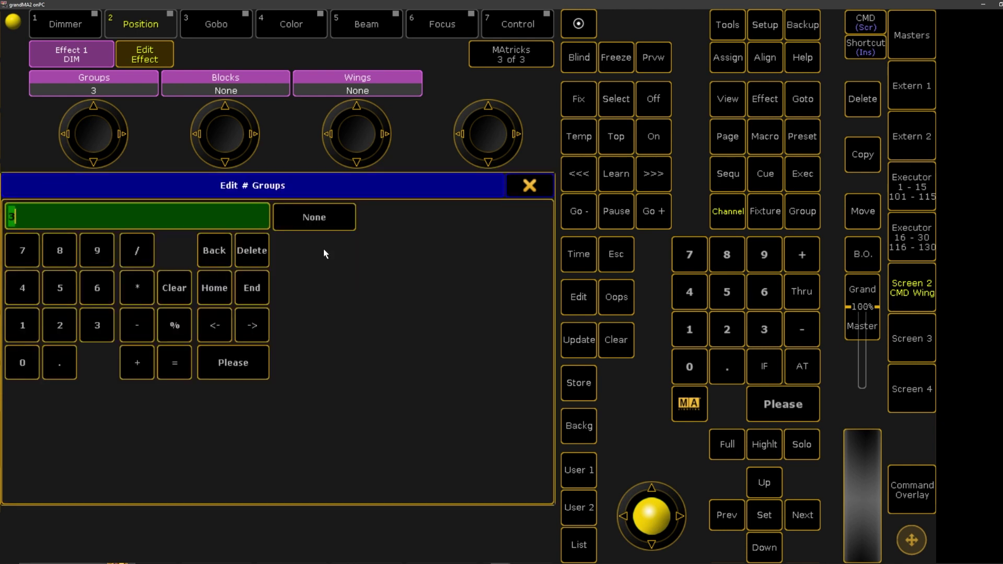
type("0")
key("Return")
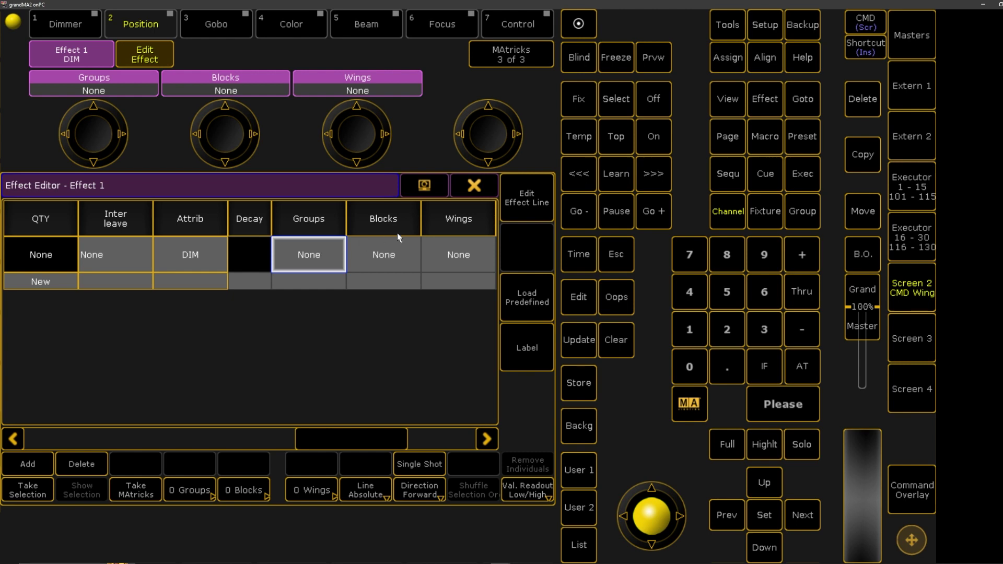
Try 2 blocks and 3 blocks on the dimmer effect line
left_click(365, 263)
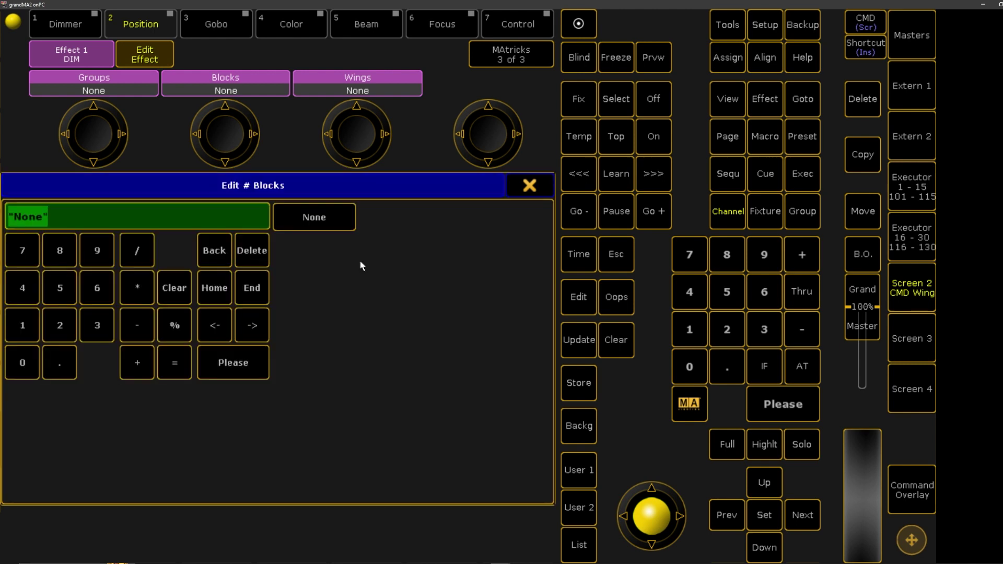
type("2")
key("Return")
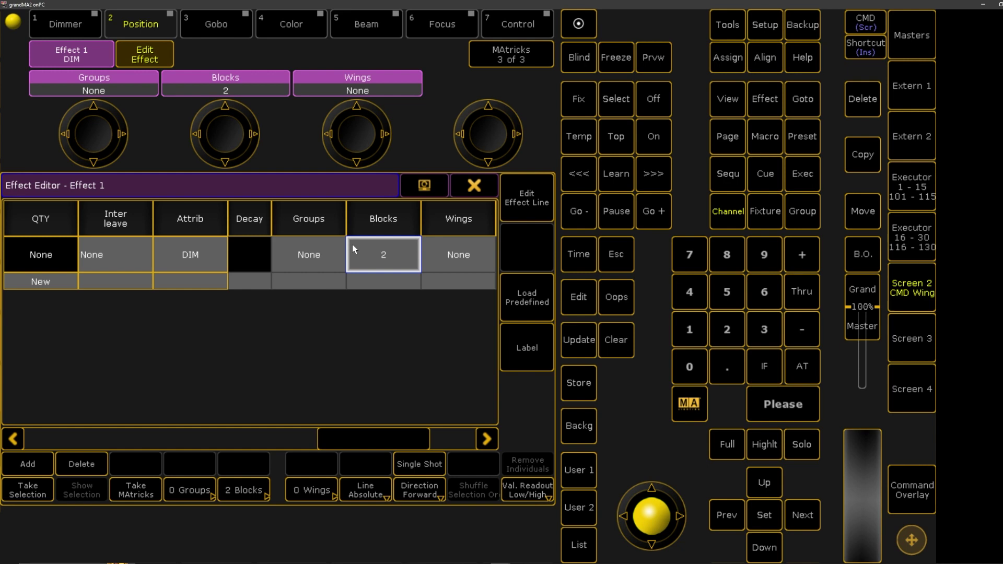
left_click(376, 241)
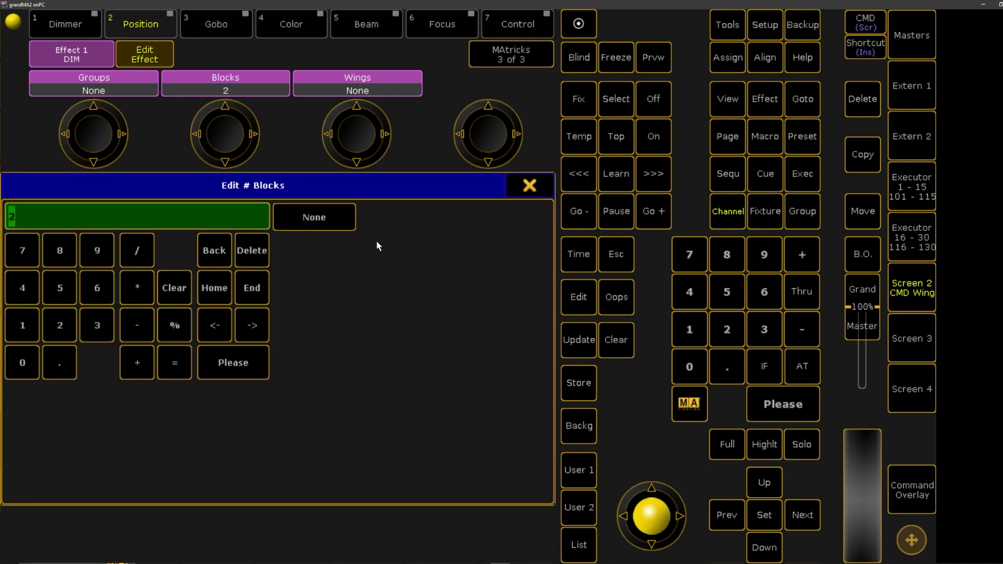
type("3")
key("Return")
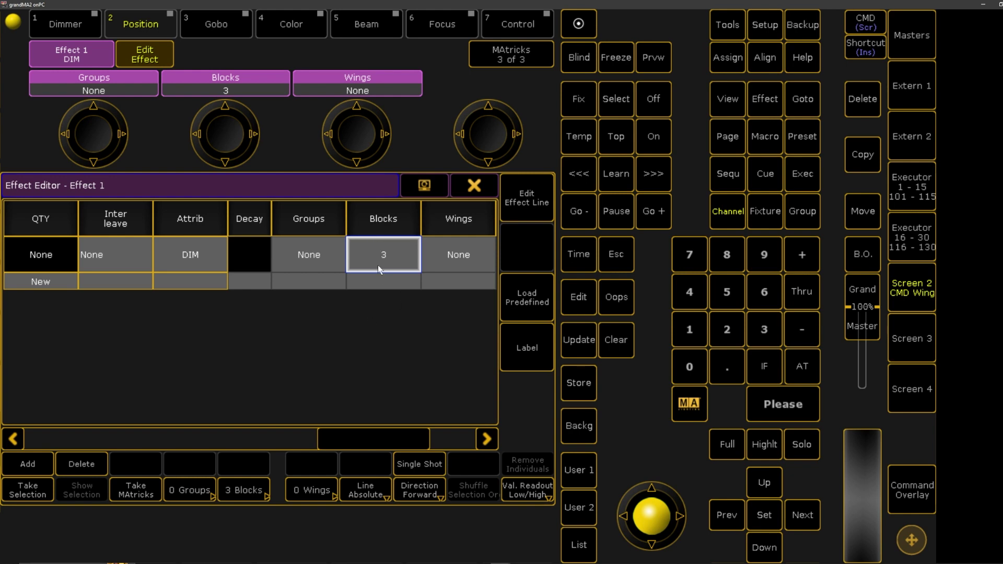
Reset the number of blocks of the dimmer effect line to 0
left_click(377, 265)
type("0")
key("Return")
Try 2 wings and -2 wings on the dimmer effect line
left_click(478, 441)
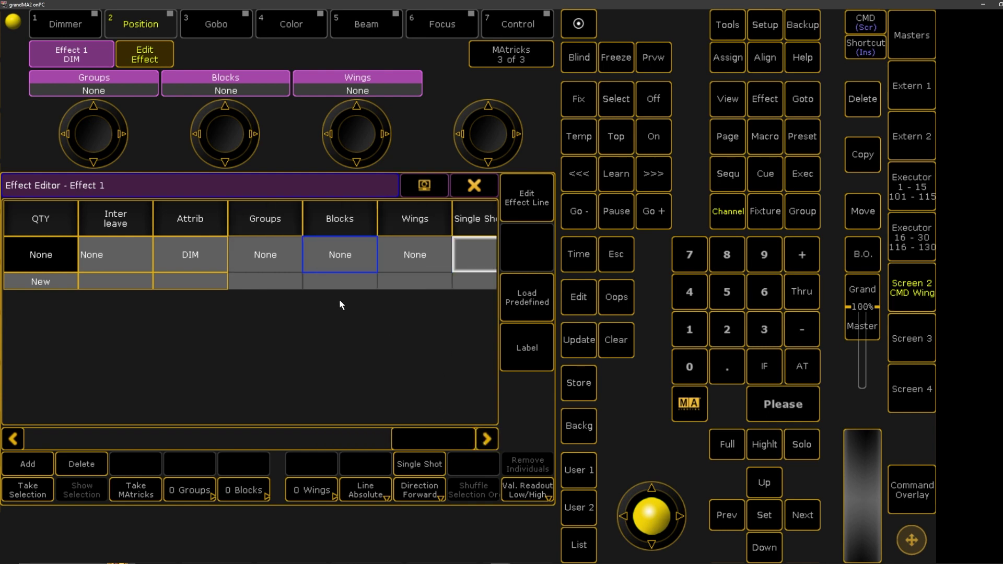
left_click(415, 260)
type("2")
key("Return")
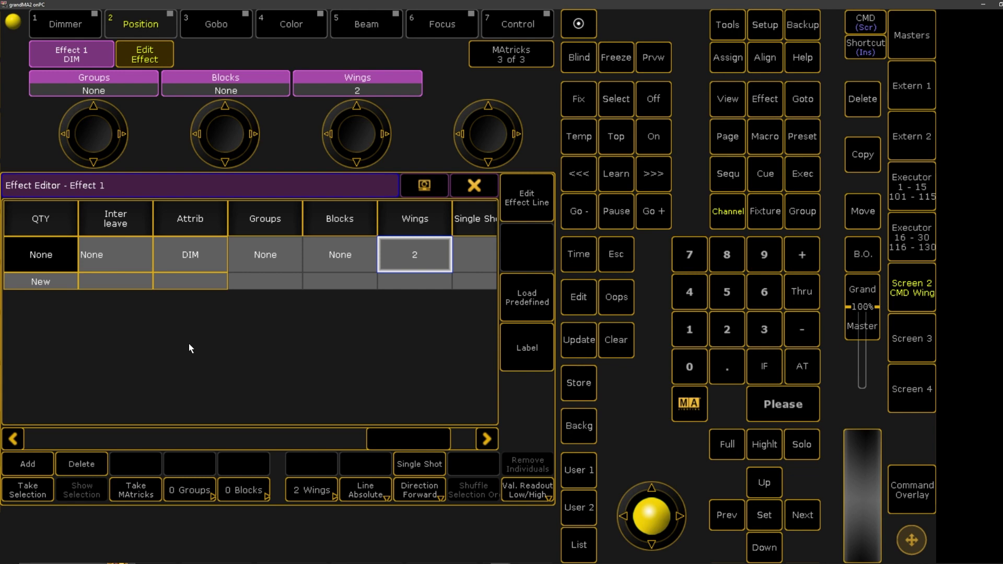
left_click(415, 249)
type("-2")
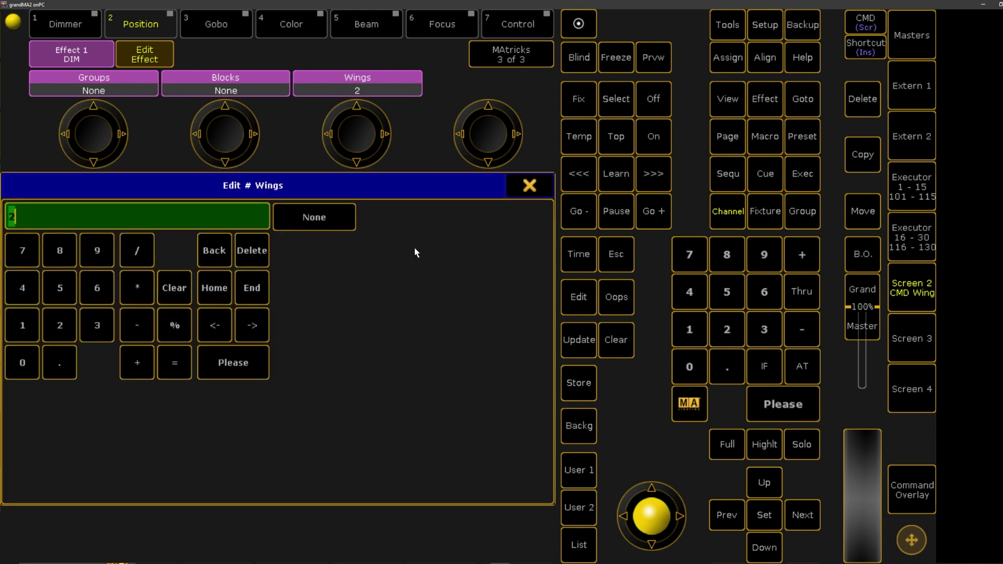
key("Return")
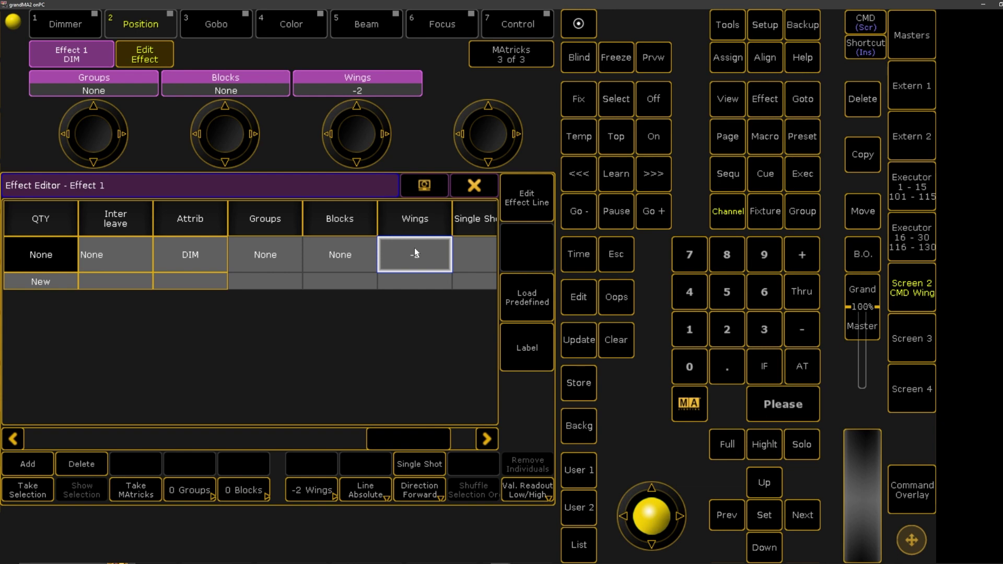
Reset the number of wings of the dimmer effect line to 0 and close the effect editor
left_click(415, 248)
type("0")
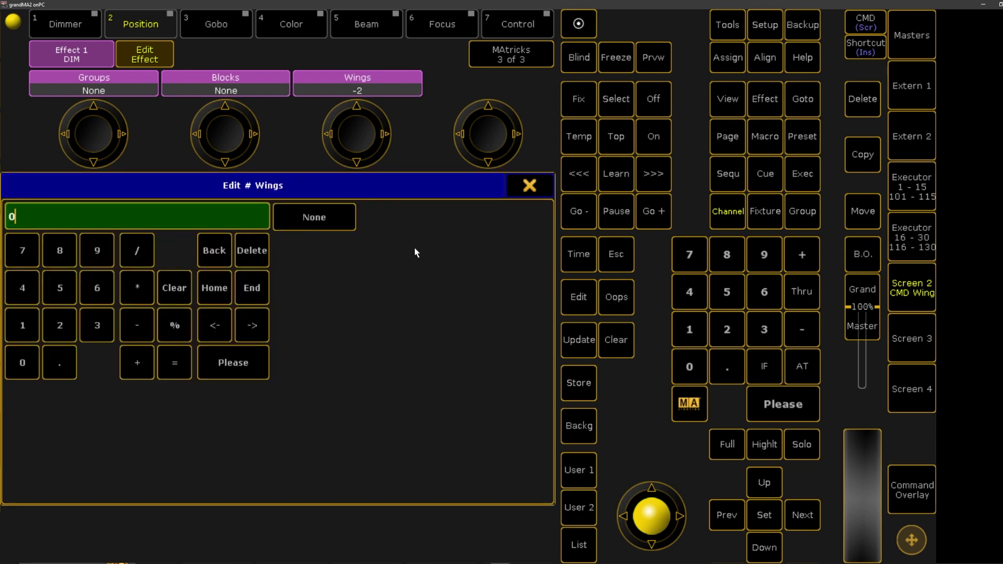
key("Return")
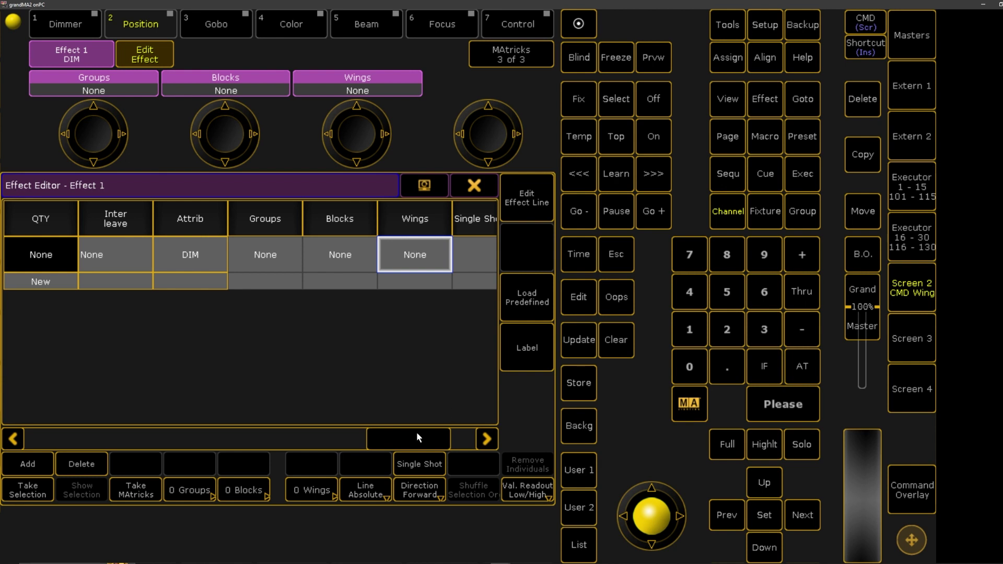
left_click_drag(416, 432, 152, 432)
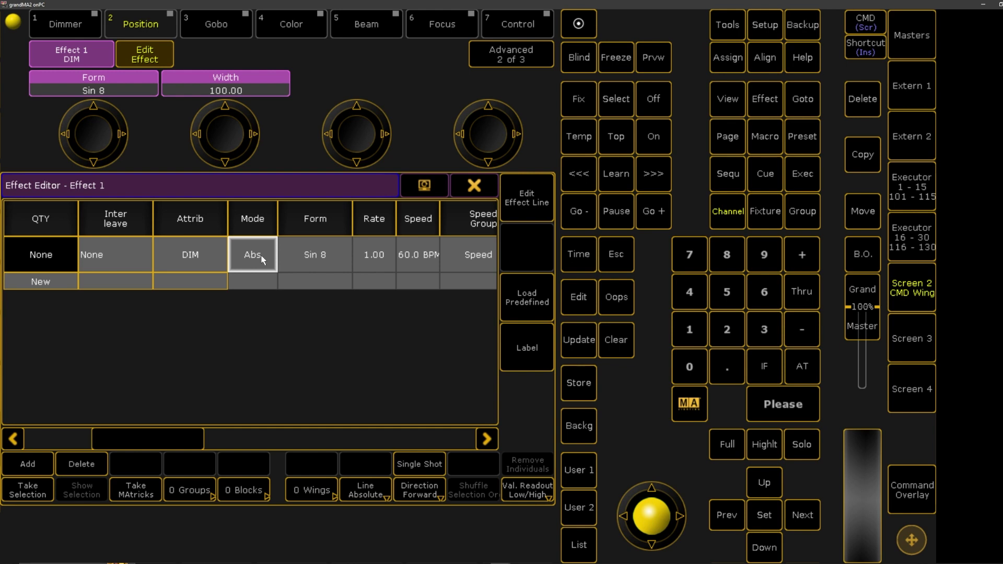
left_click(476, 188)
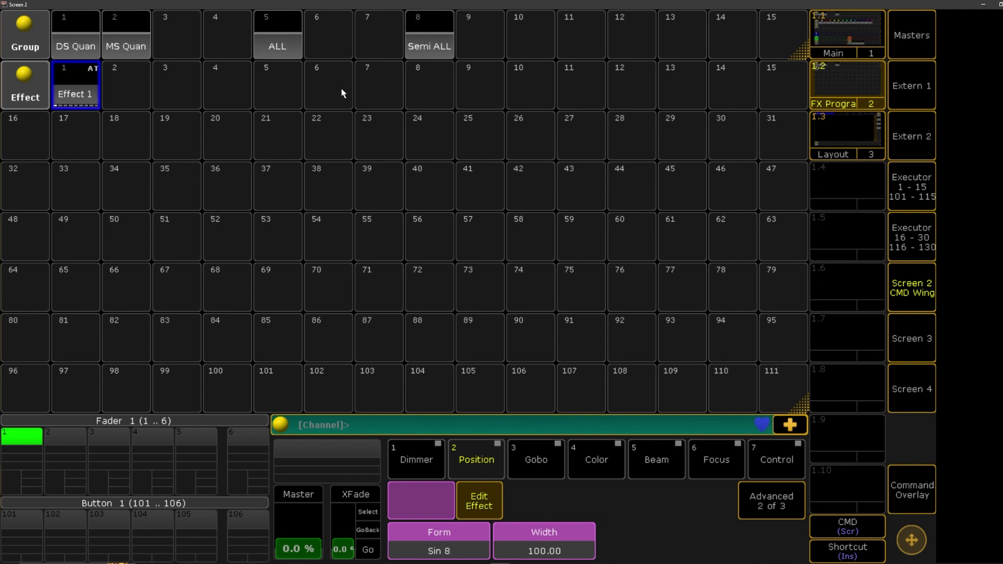
Create an effect with the Dim attribute in effect slot 2 for the Semi ALL group and close its editor
left_click(431, 42)
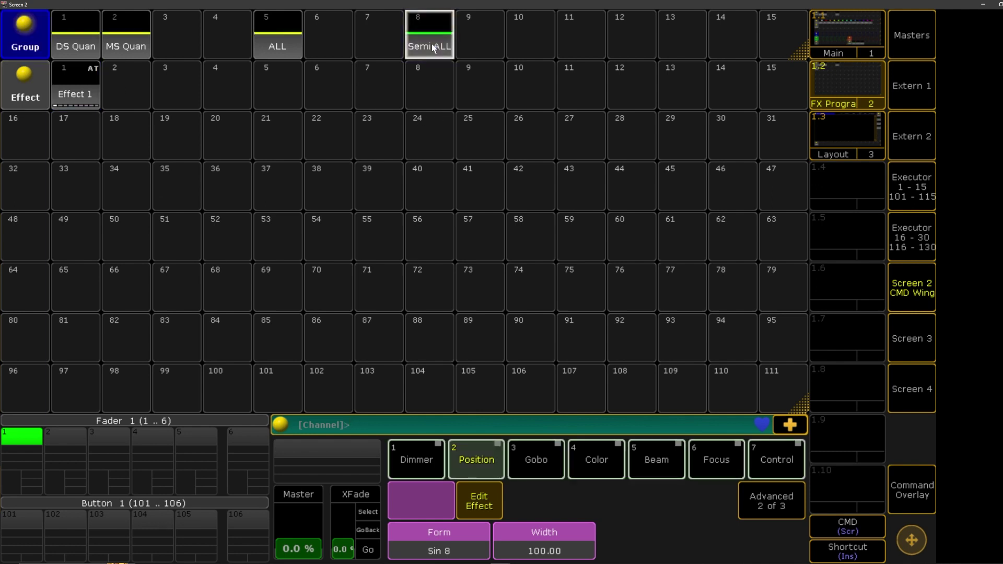
left_click(131, 91)
left_click(36, 462)
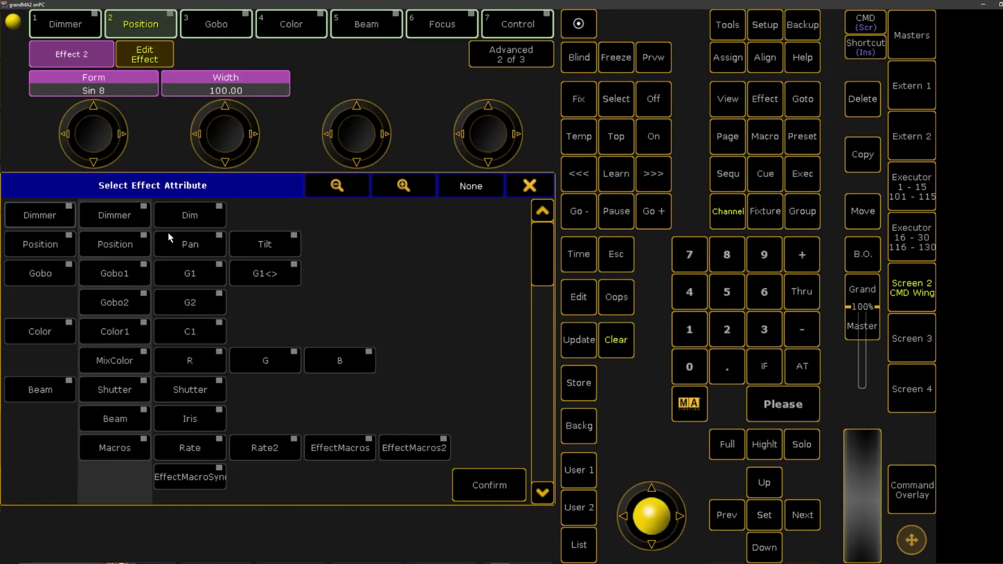
left_click(167, 229)
left_click(491, 486)
left_click(468, 188)
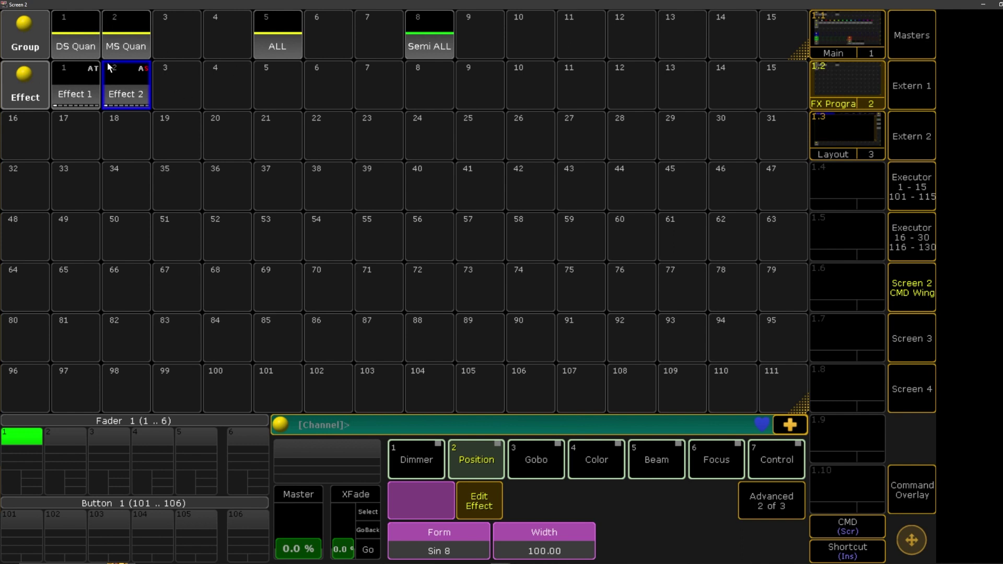
Call up Effect 1 and Effect 2 in turn to compare them, and clear the programmer
left_click(81, 85)
left_click(125, 90)
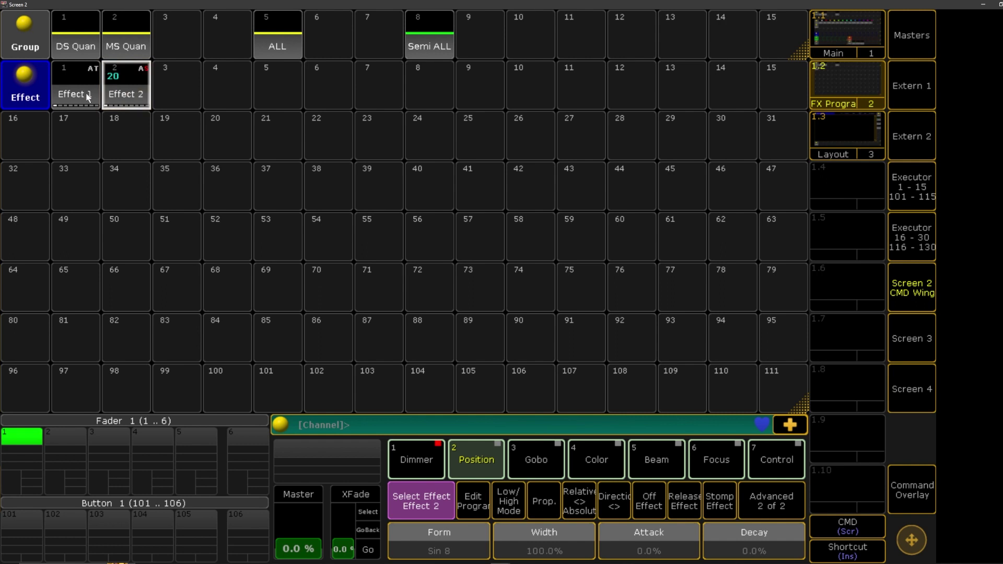
key("Delete")
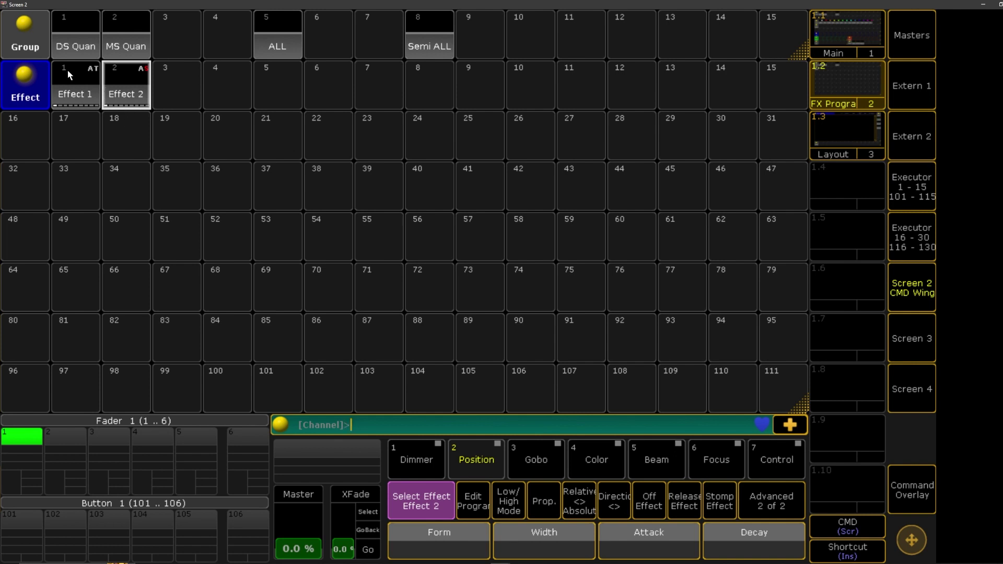
Take the ALL group as the fixture selection of Effect 1, close its editor, and run Effect 1 and Effect 2
left_click(280, 31)
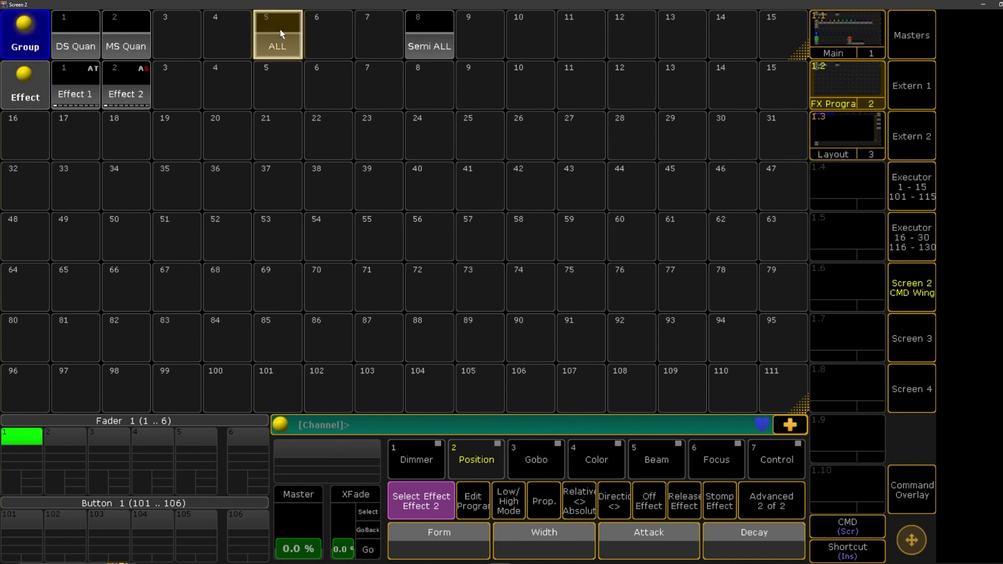
left_click(92, 84)
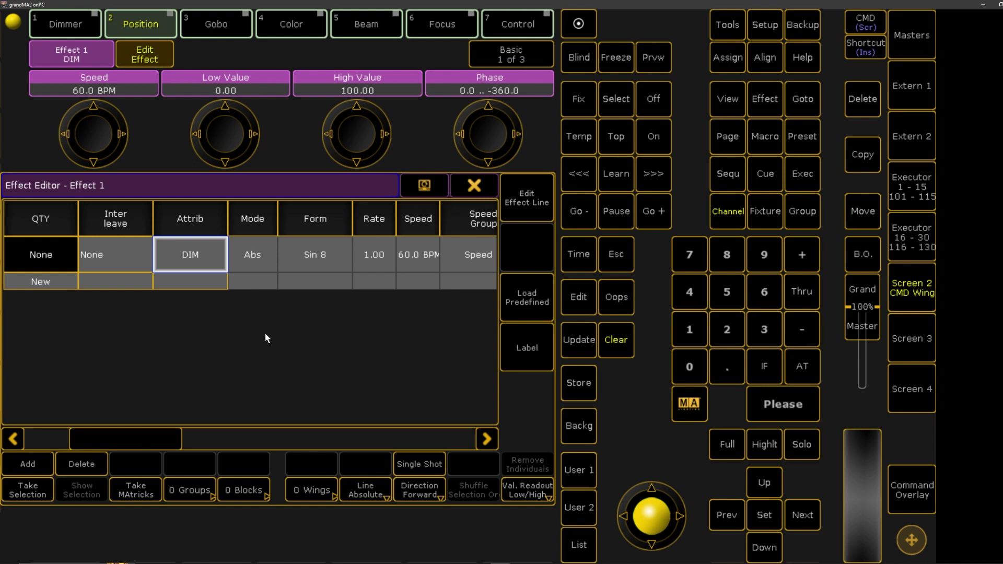
left_click(27, 490)
left_click(475, 186)
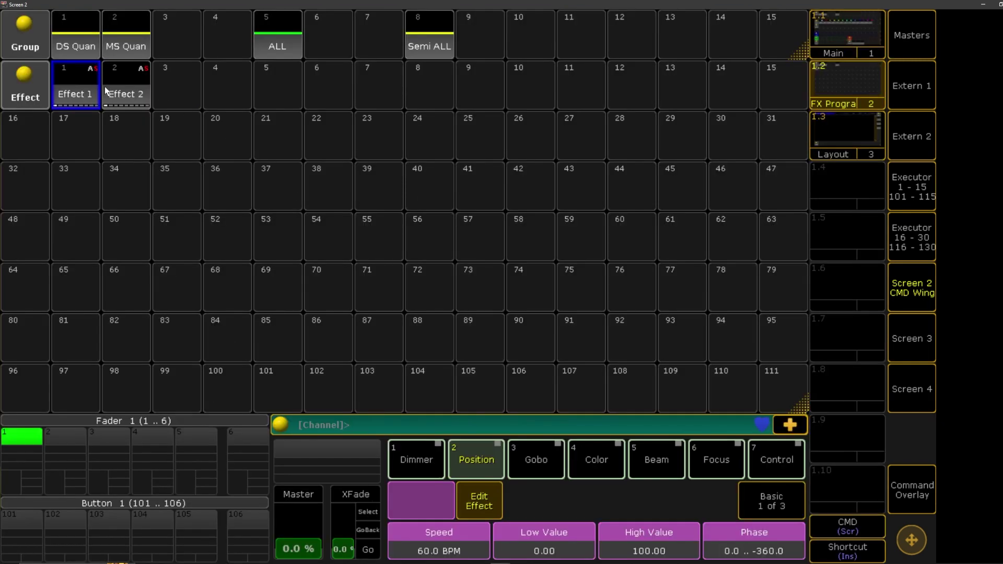
left_click(87, 91)
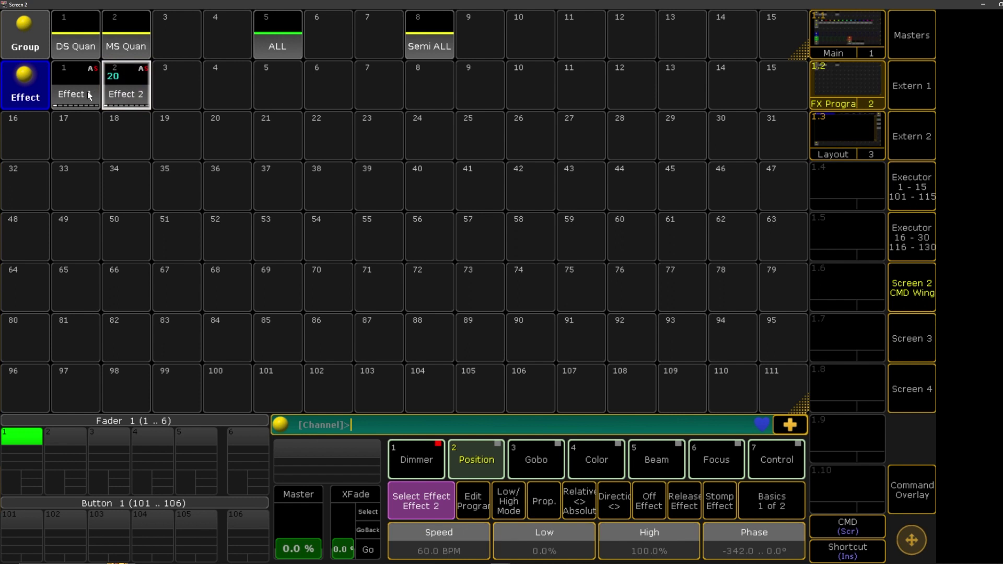
left_click(120, 86)
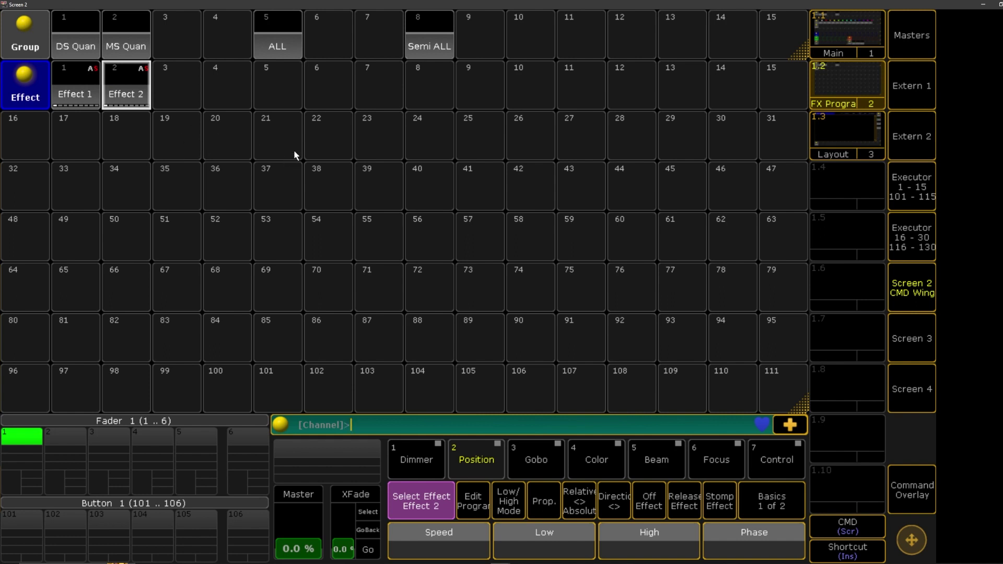
Delete Effect 2 and Effect 1 from the effect pool
key("Delete")
left_click(126, 91)
key("Delete")
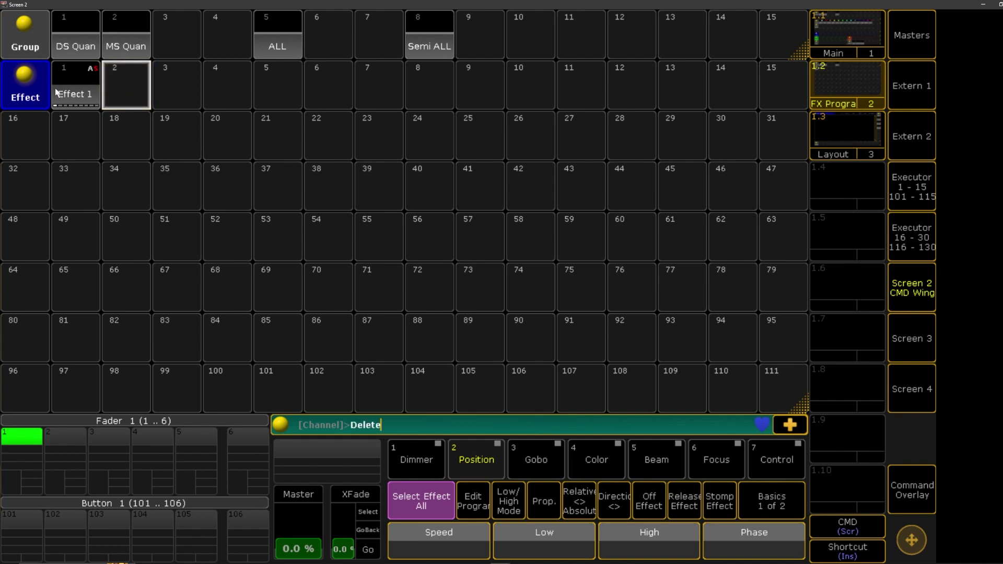
left_click(63, 99)
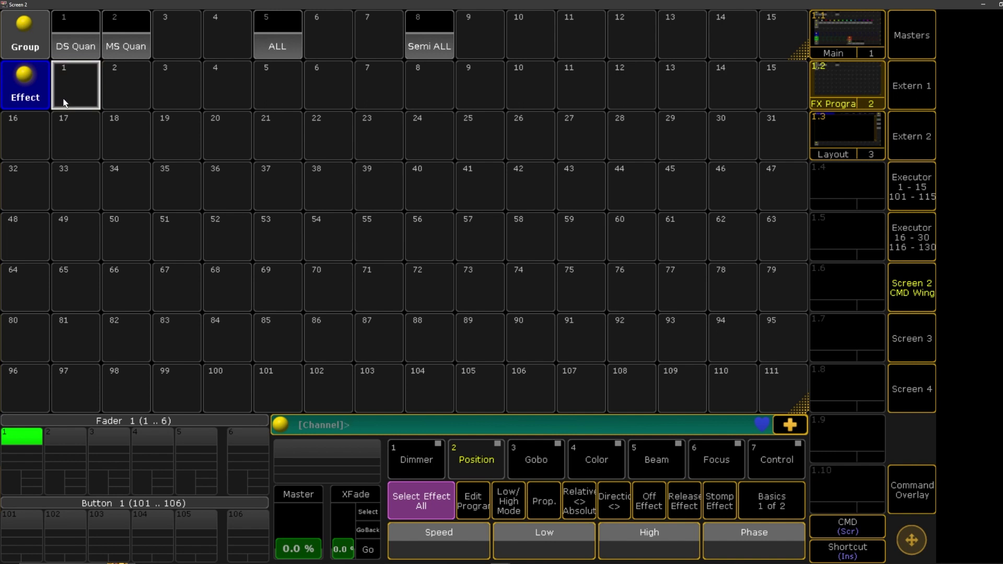